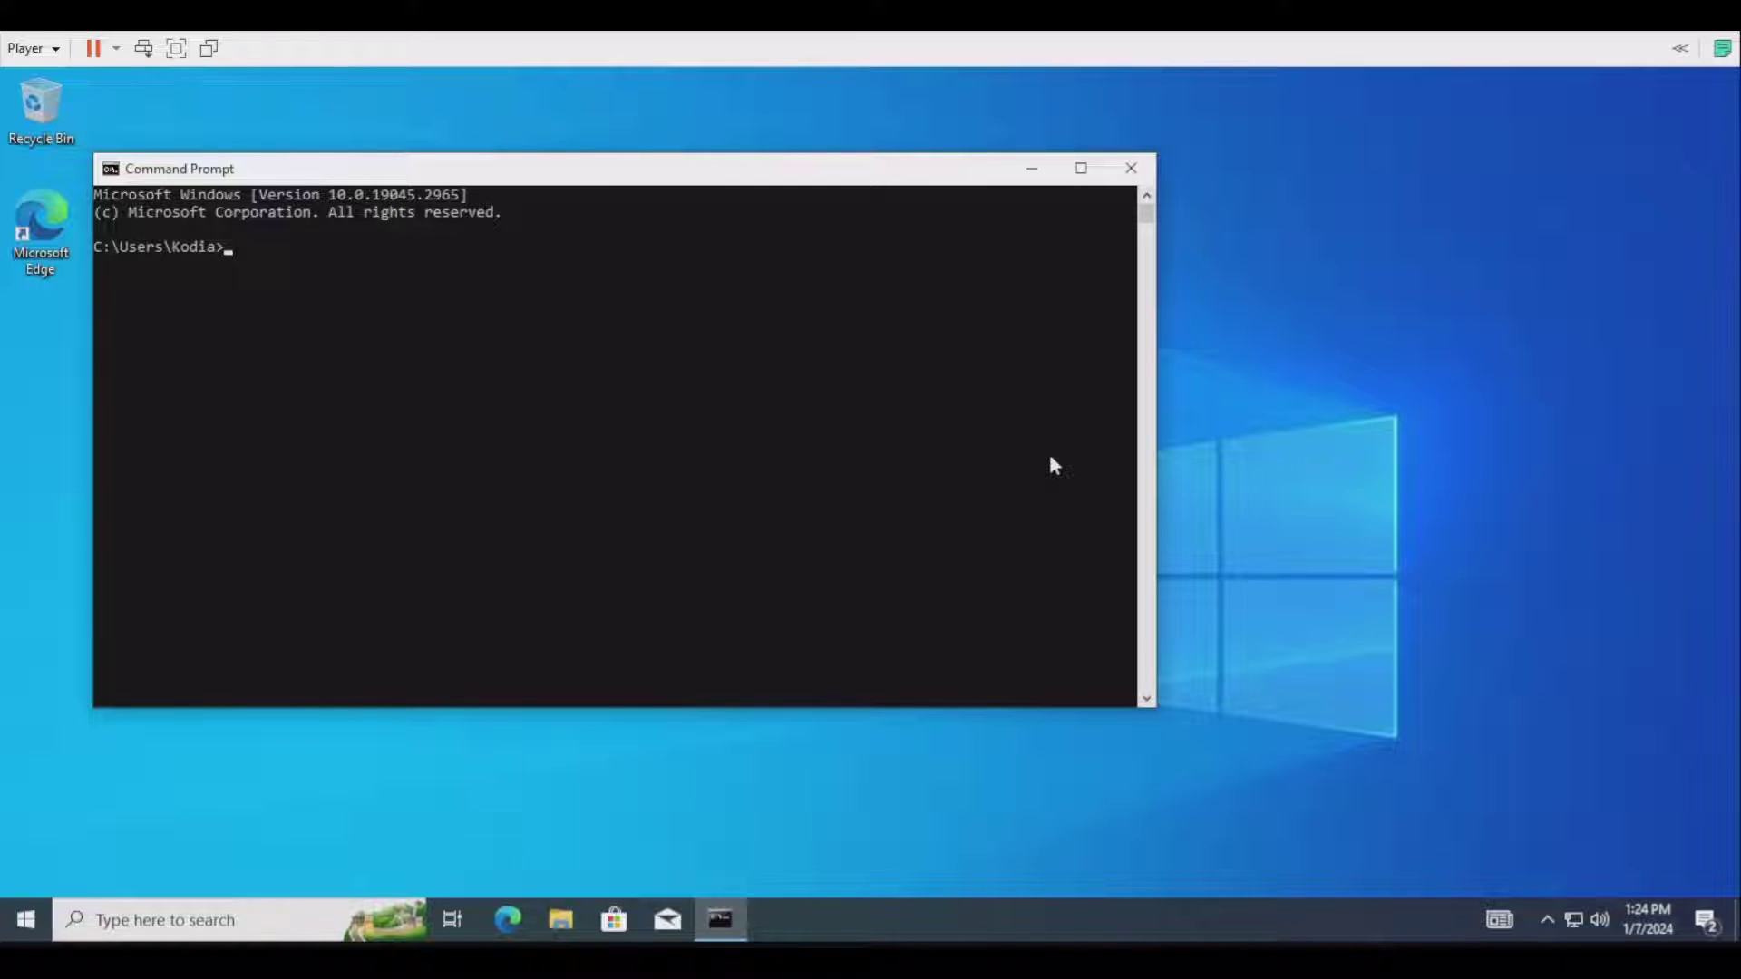
# Find Microsoft Store through Windows search and launch it.
pyautogui.click(181, 919)
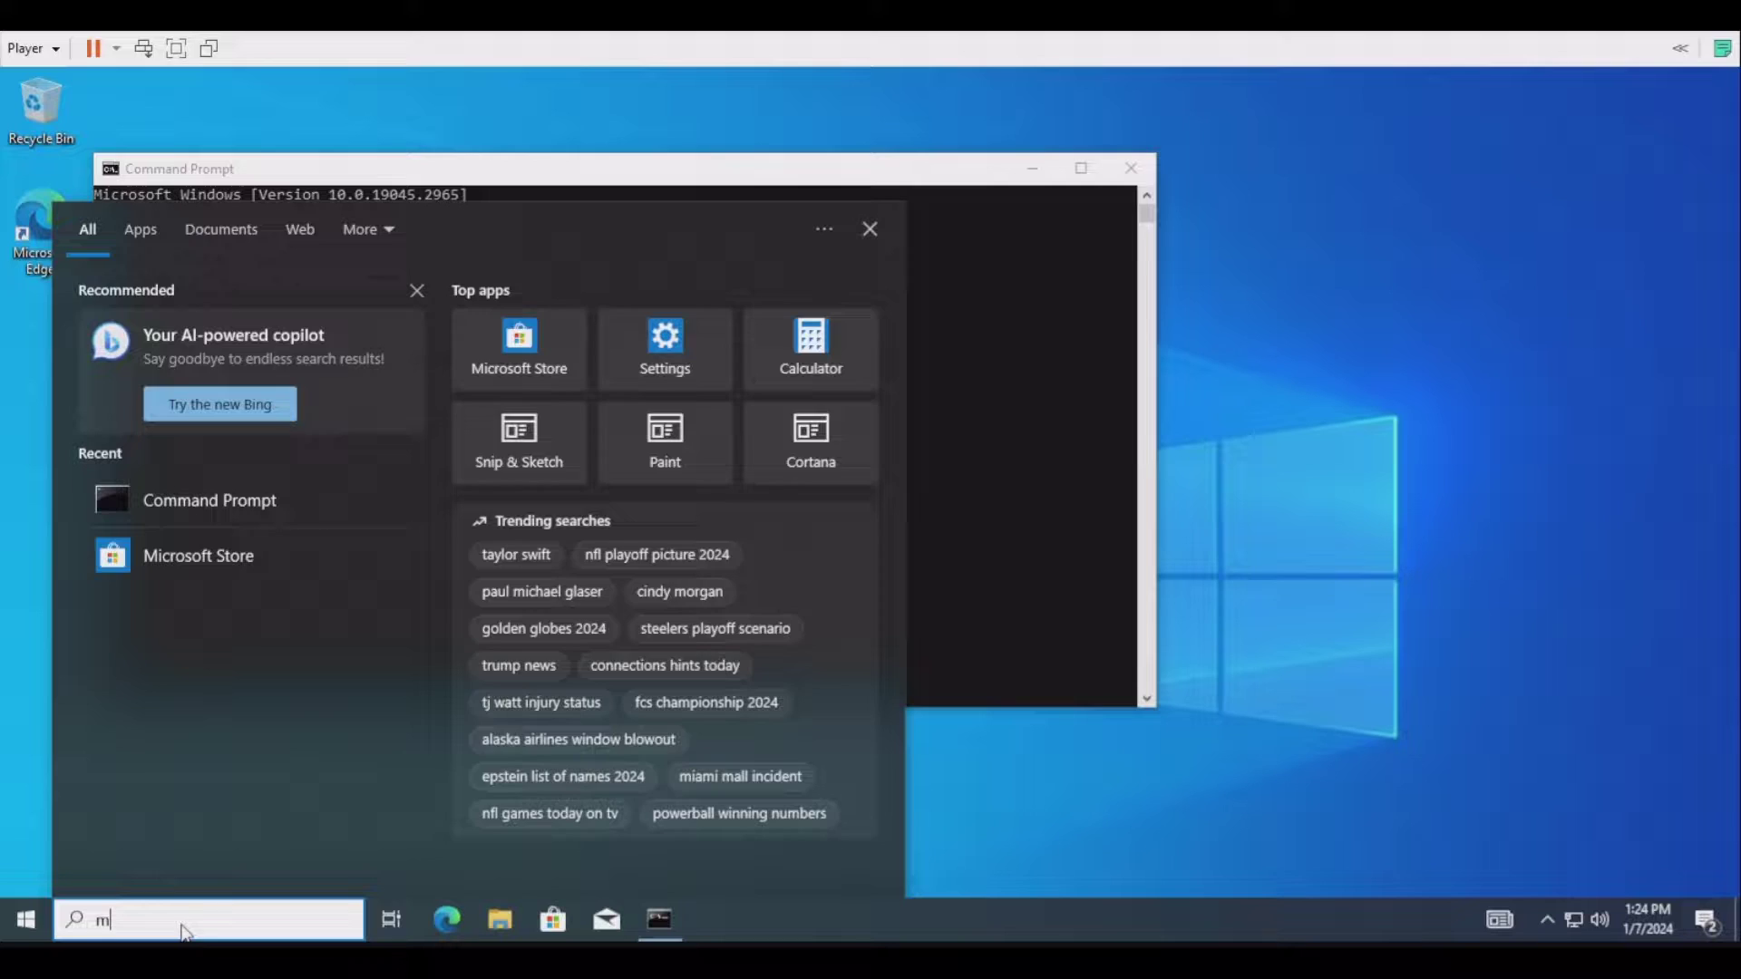
pyautogui.write('microsofot')
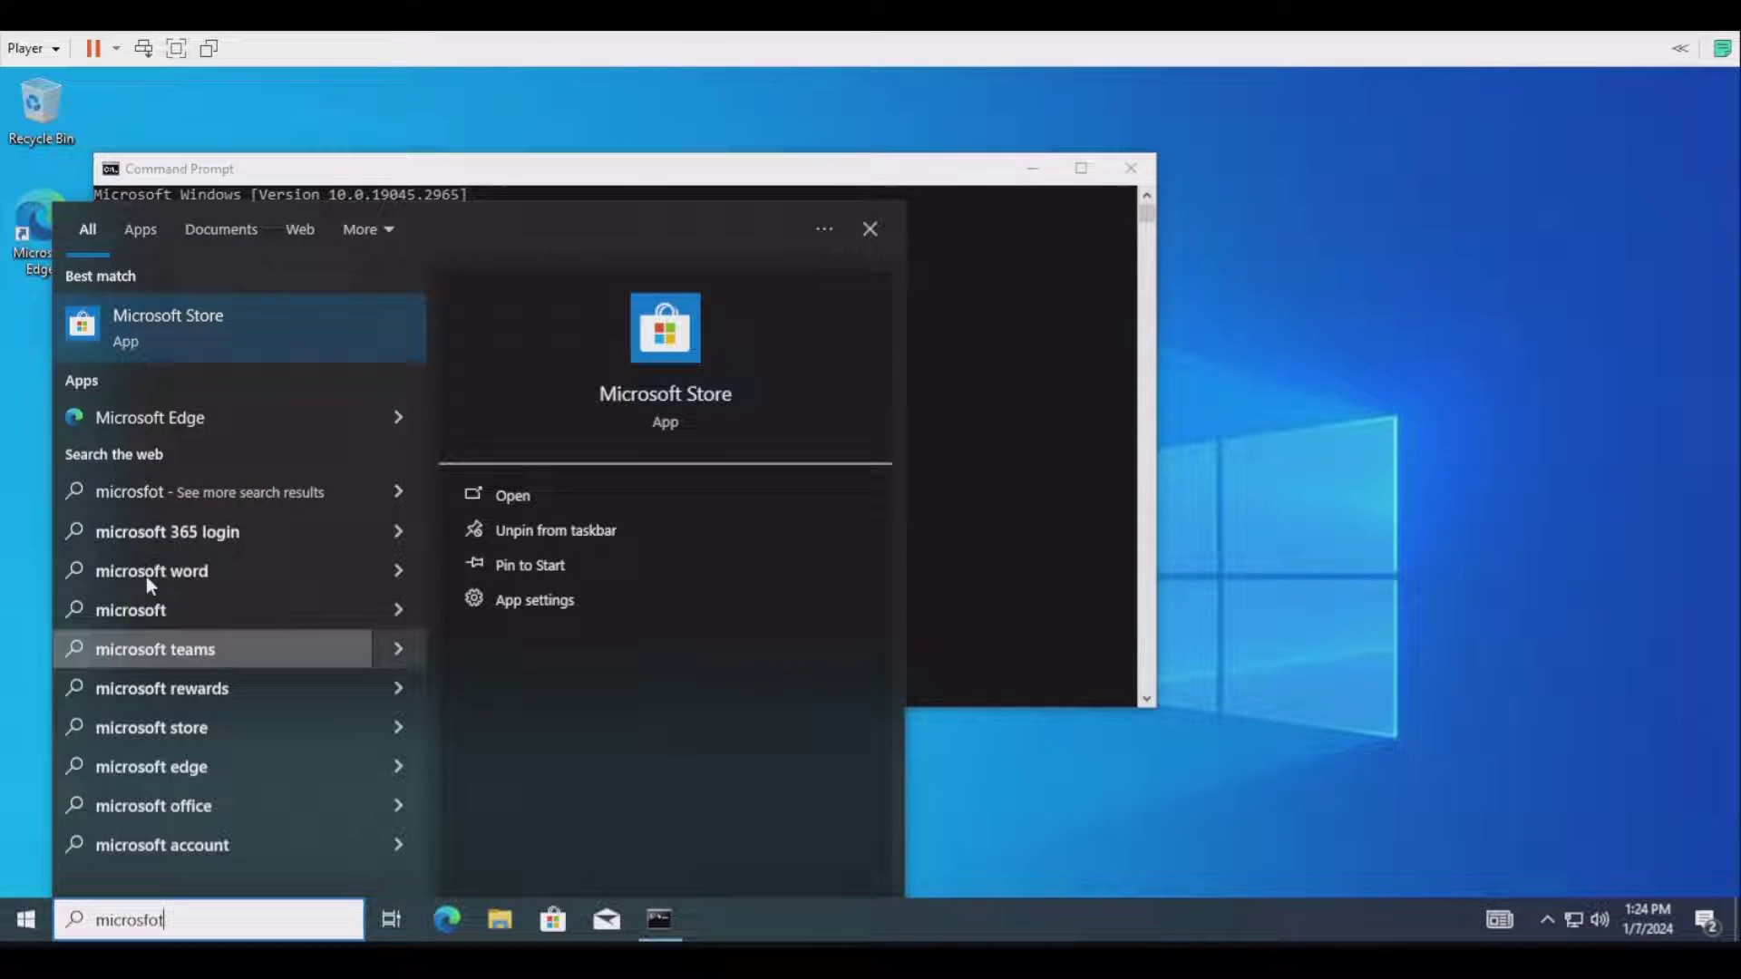
pyautogui.click(205, 323)
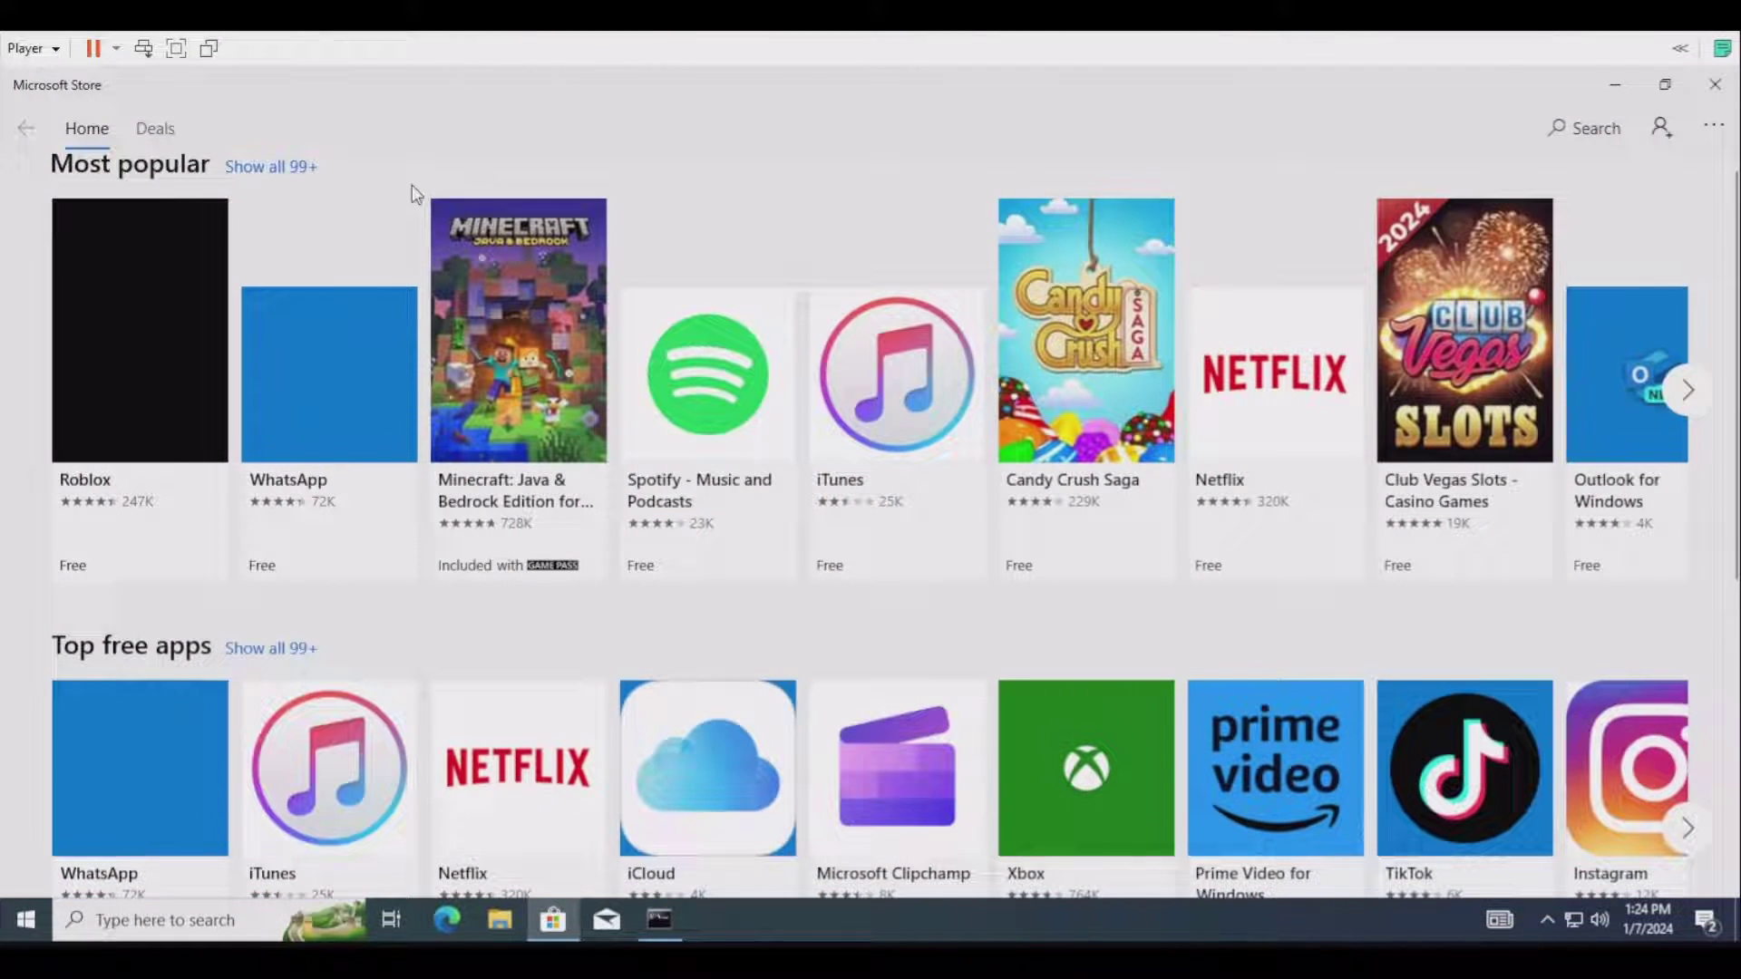
# Search the Store for python, confirm Python 3.11 is installed, then close the Store.
pyautogui.click(1587, 128)
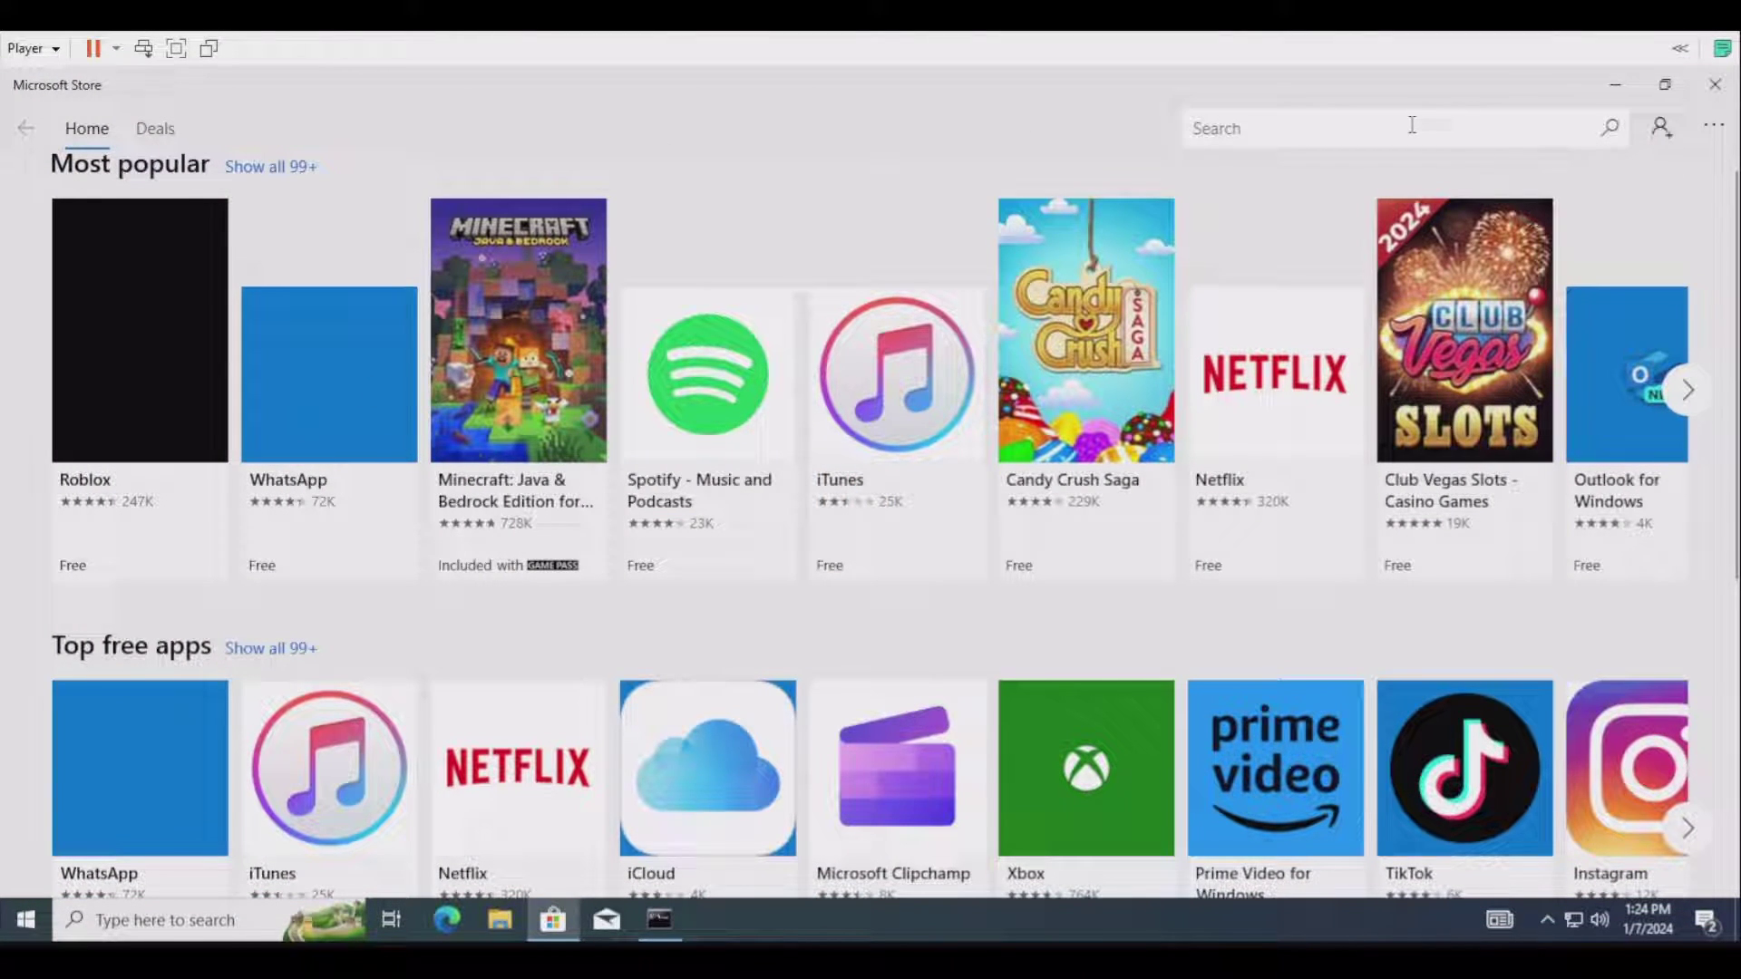
pyautogui.write('python')
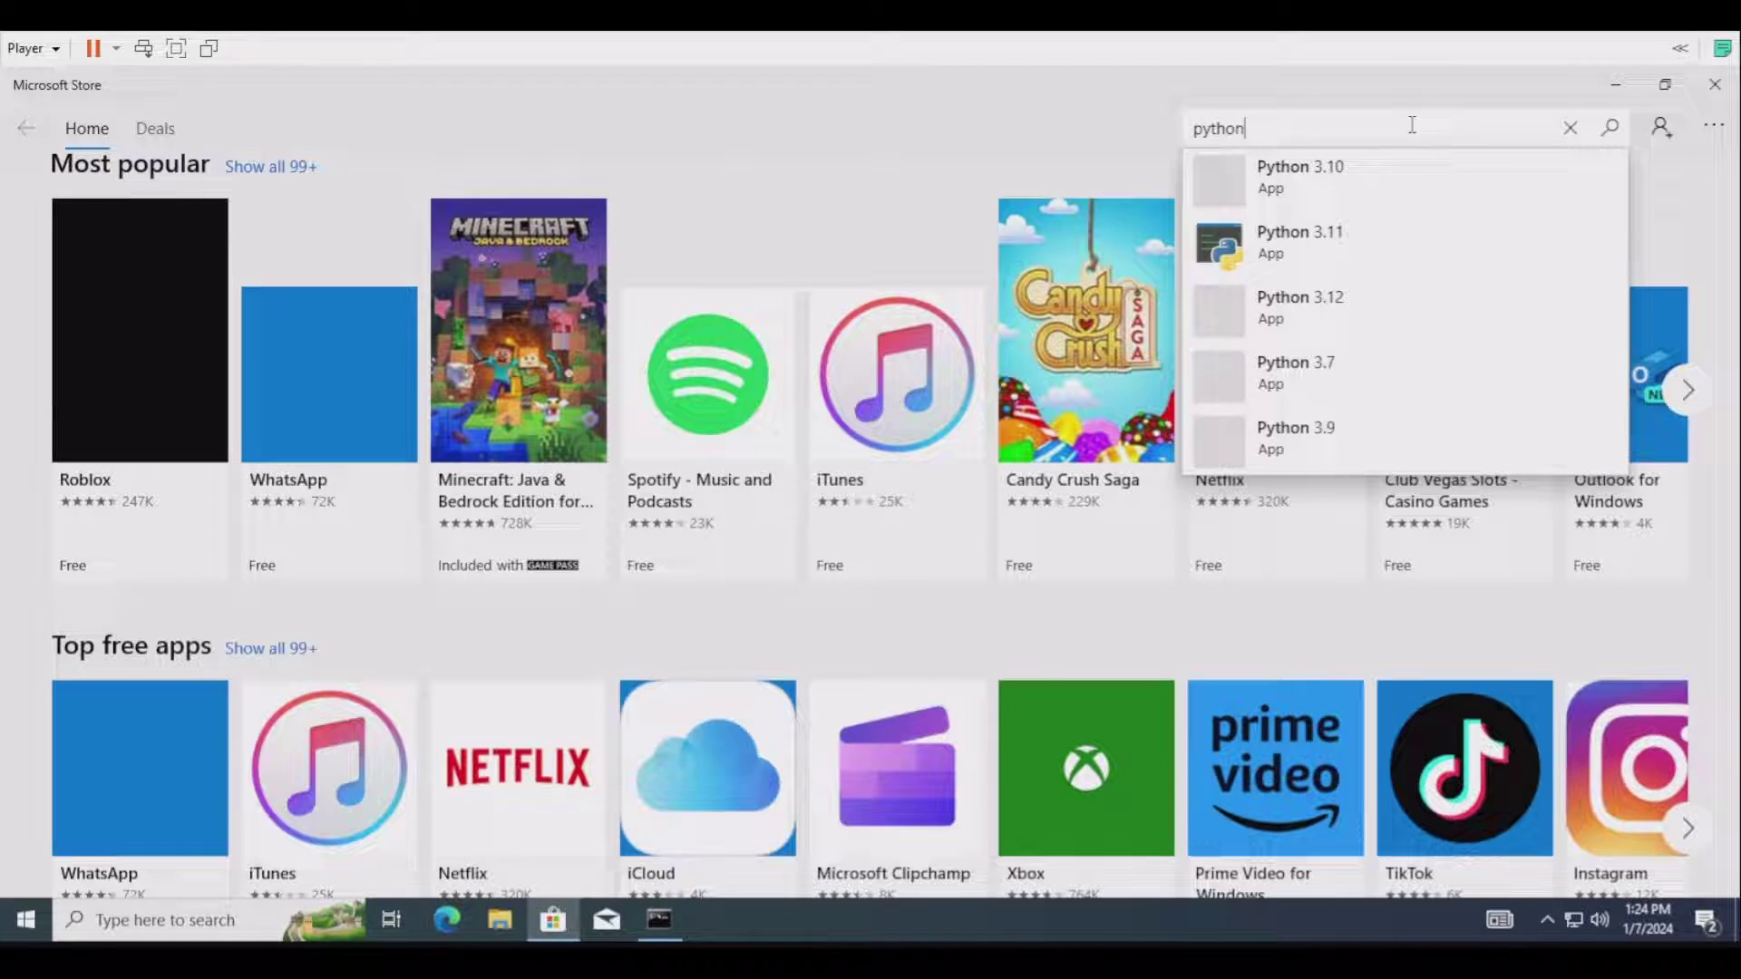
pyautogui.press('Return')
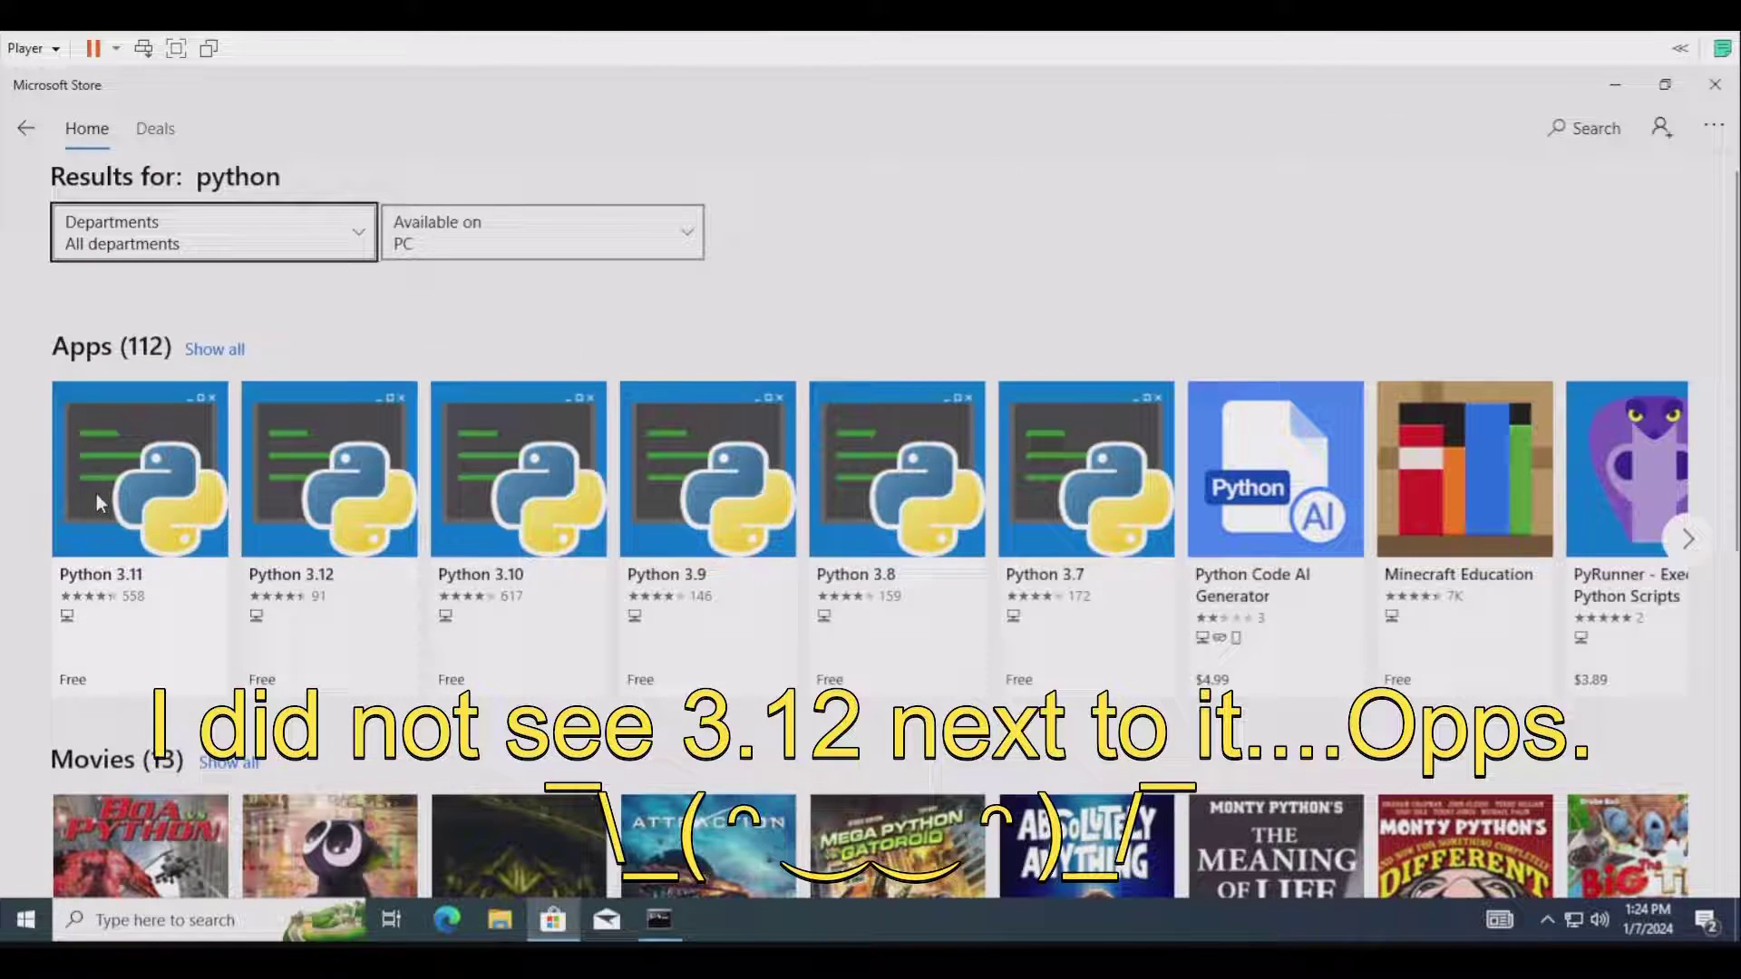
pyautogui.click(97, 493)
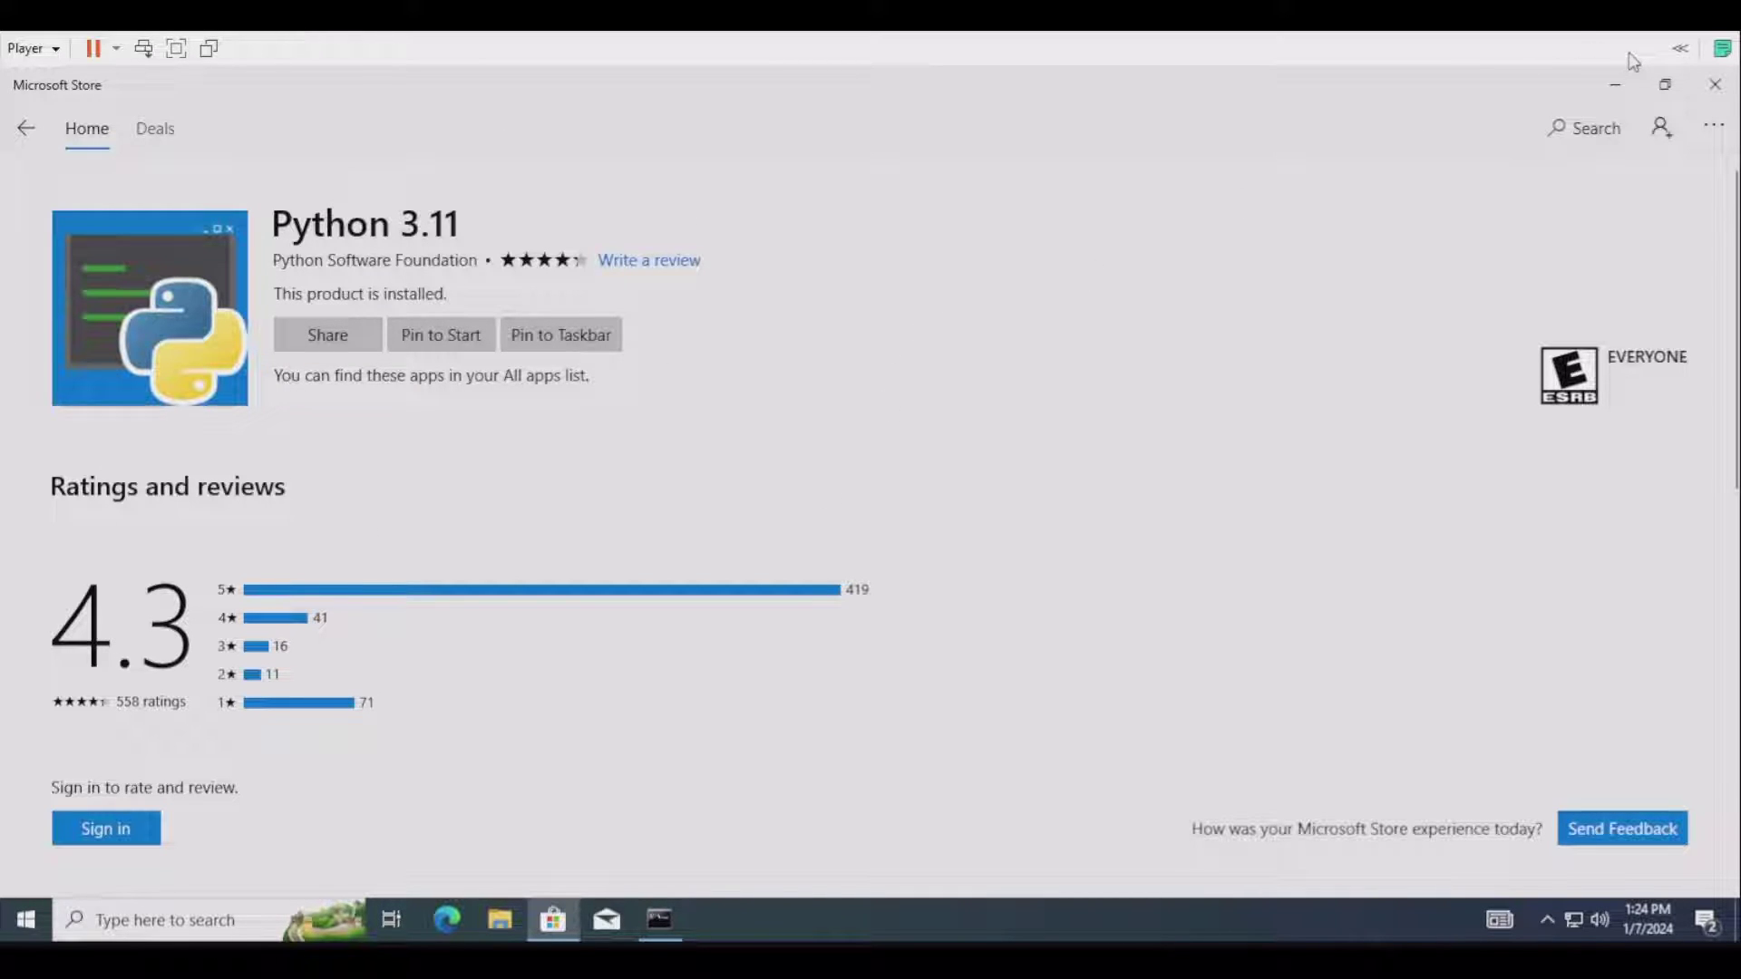
pyautogui.click(1715, 85)
# Check that python launches, then run 'pip install meshtastic' until meshtastic-2.2.17 installs.
pyautogui.click(585, 265)
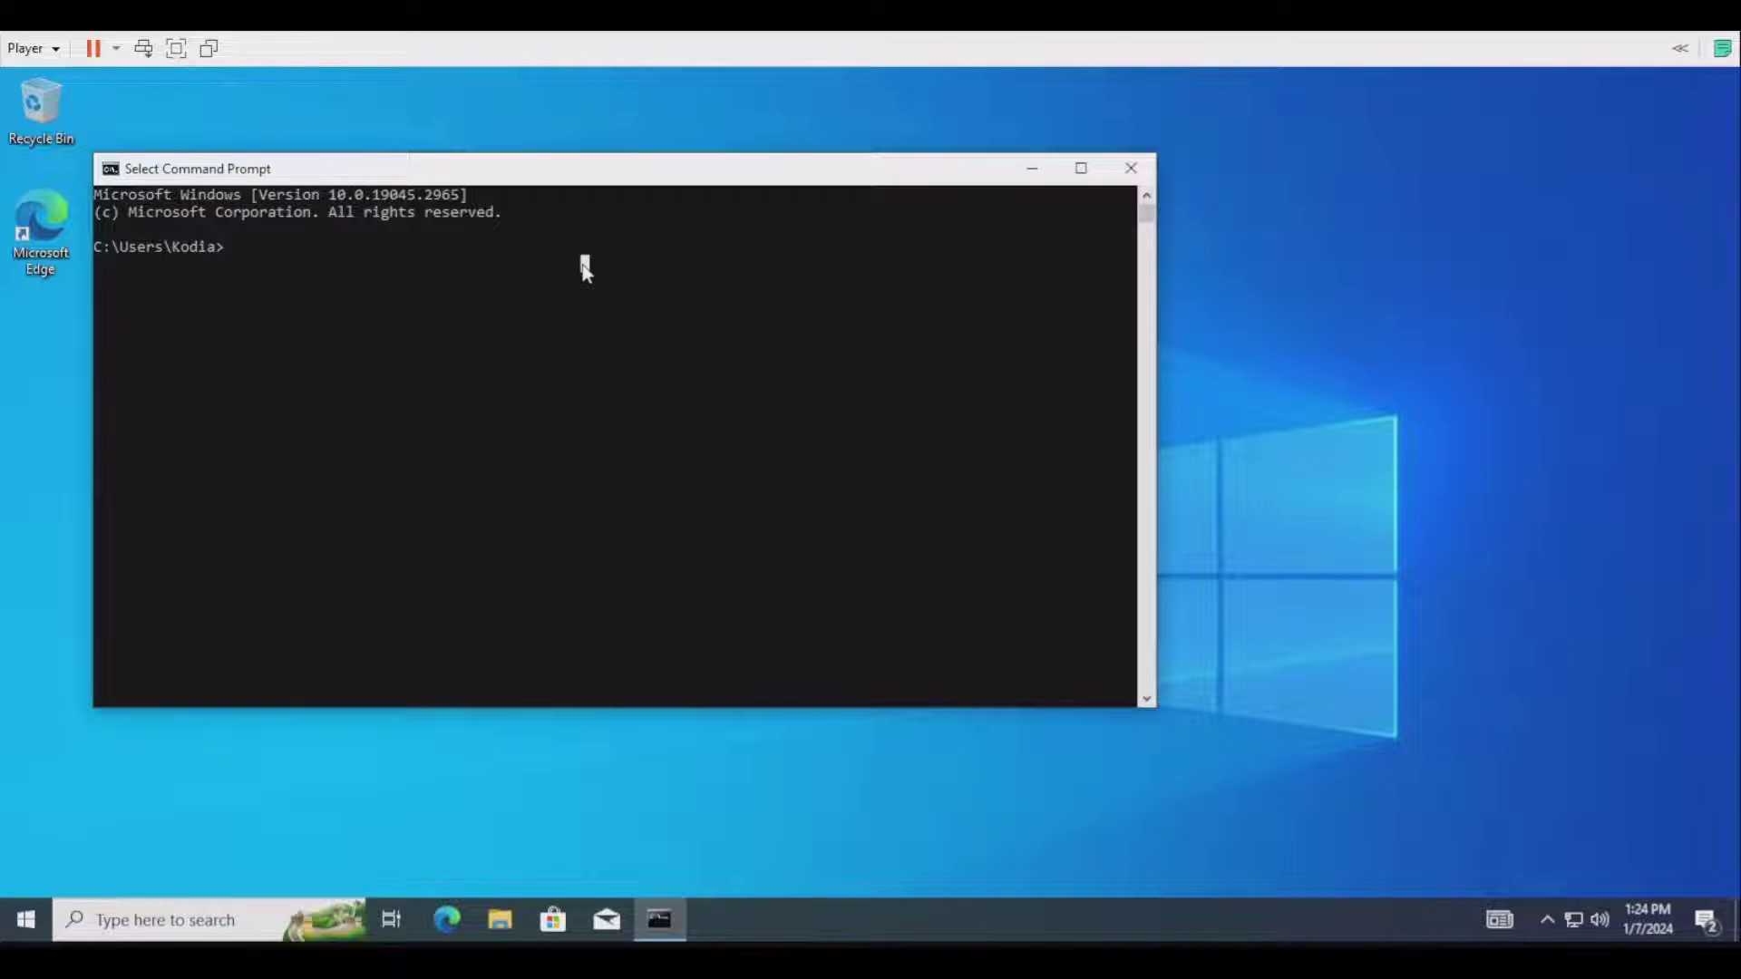
pyautogui.write('python')
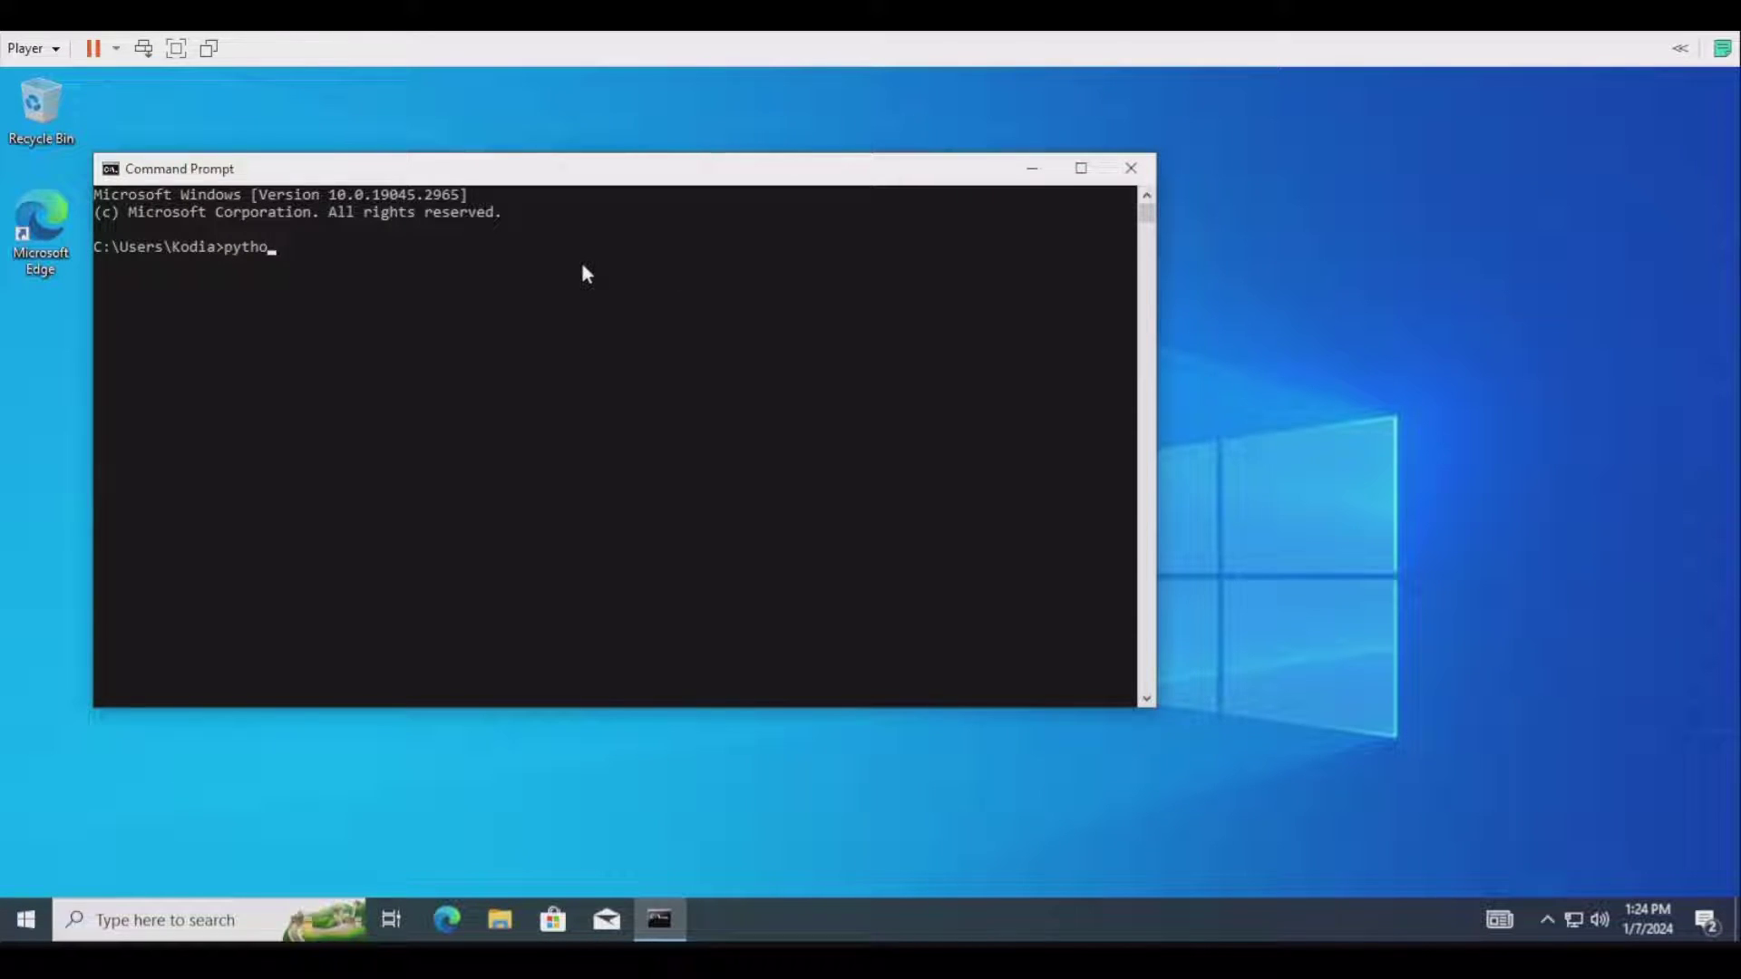
pyautogui.press('Return')
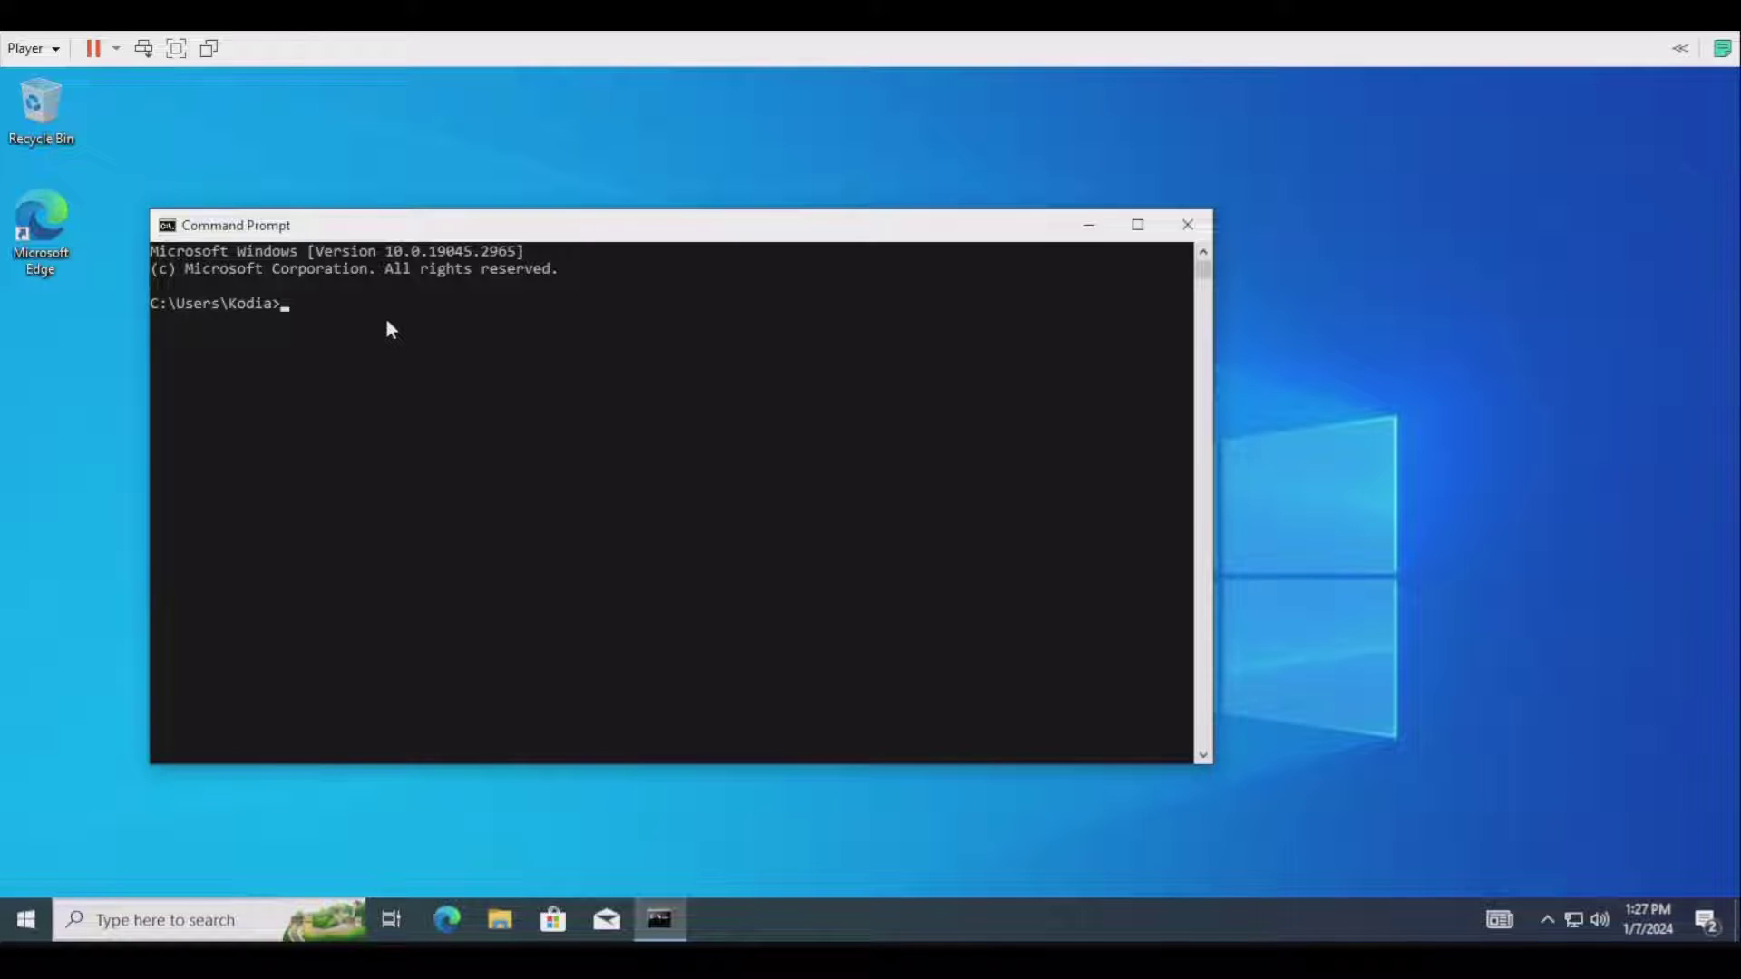
pyautogui.write('pip install meshtastic')
pyautogui.press('Return')
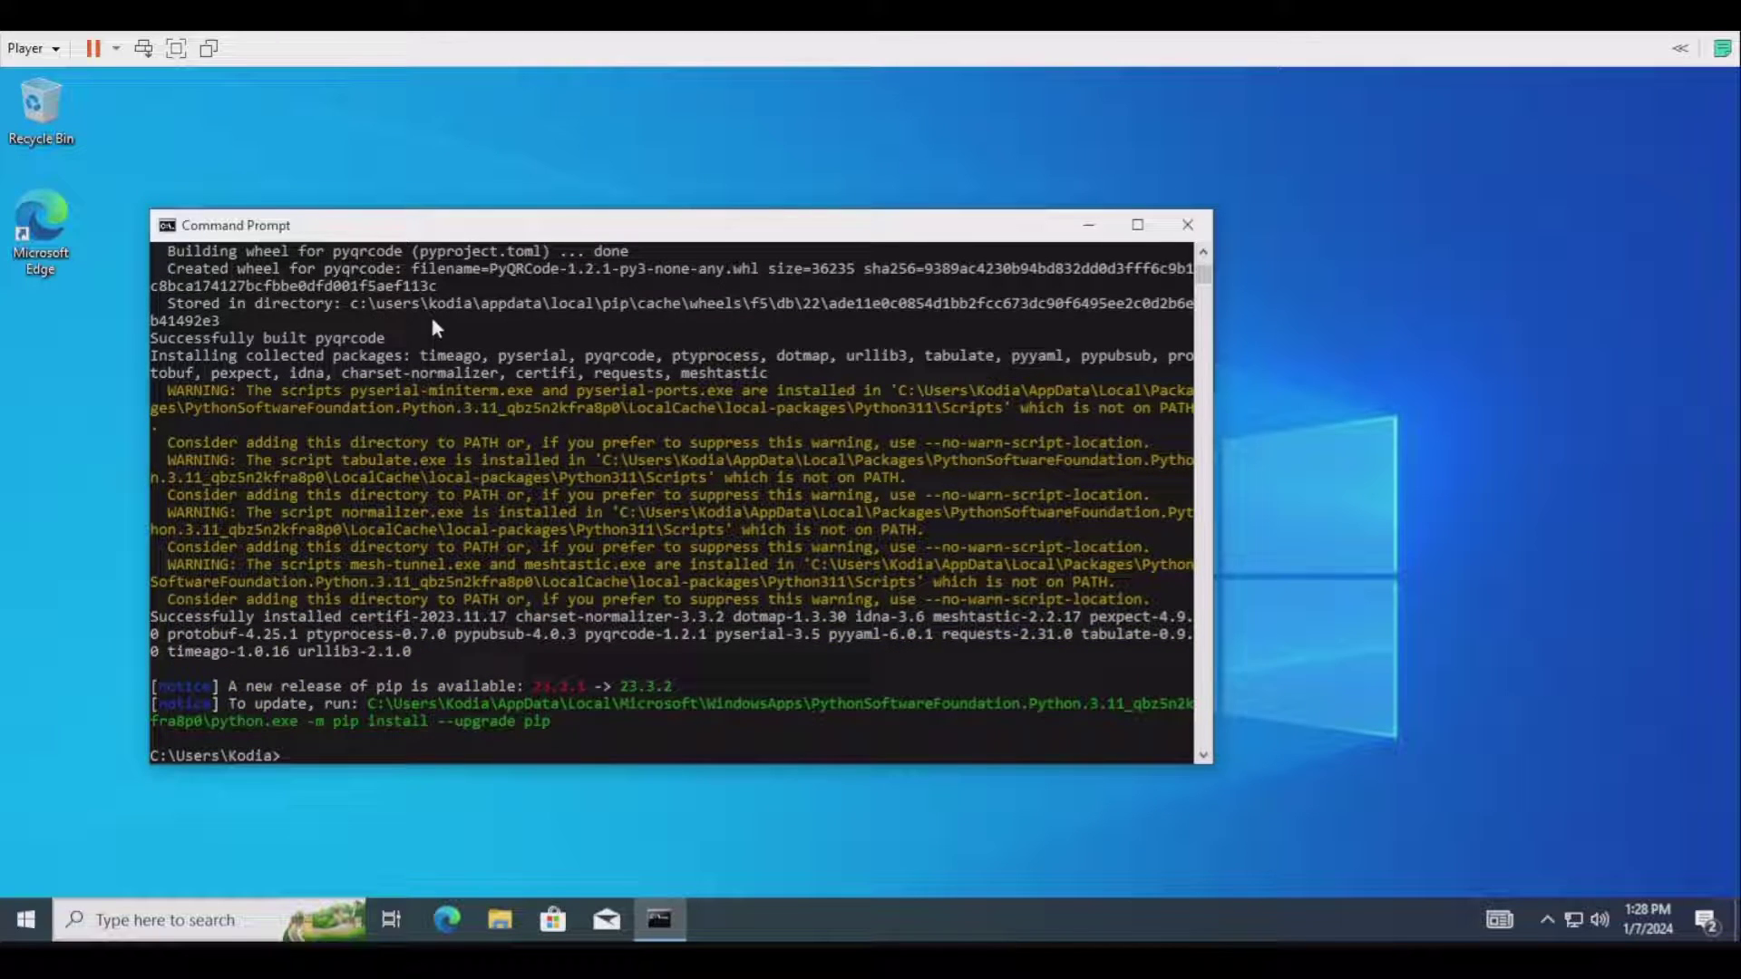
# Maximize the console and highlight the warning's Scripts folder path and its add-to-PATH advice.
pyautogui.click(1145, 227)
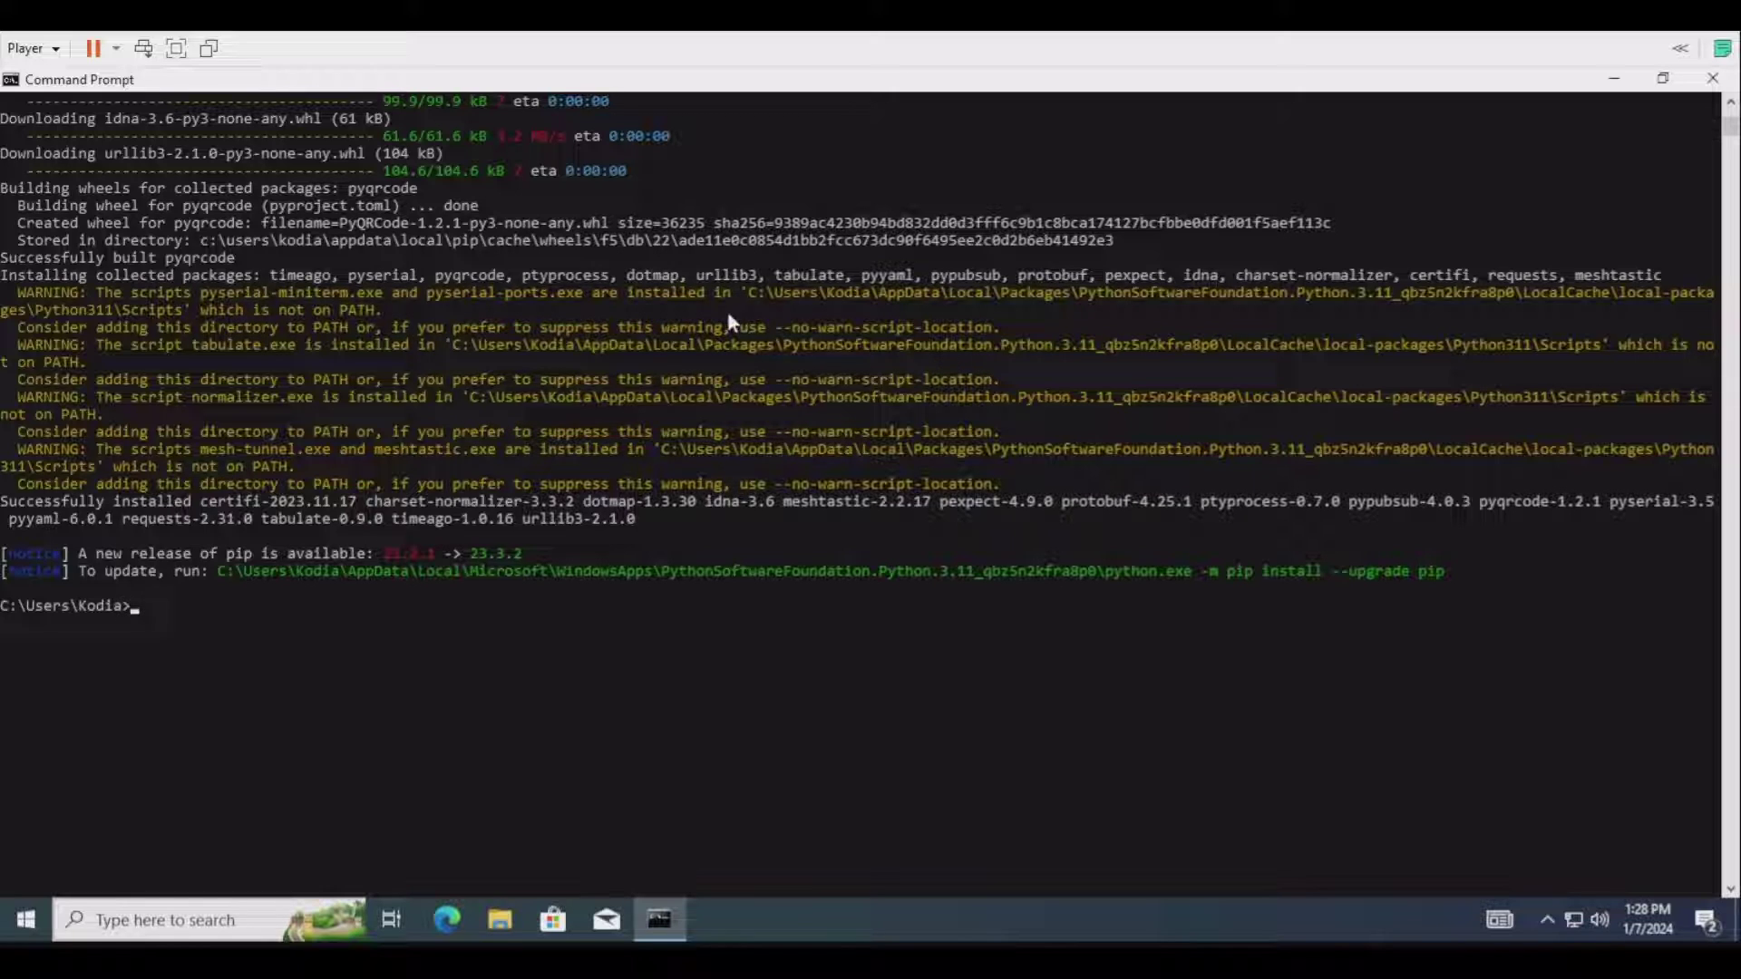
pyautogui.moveTo(744, 294); pyautogui.dragTo(190, 316)
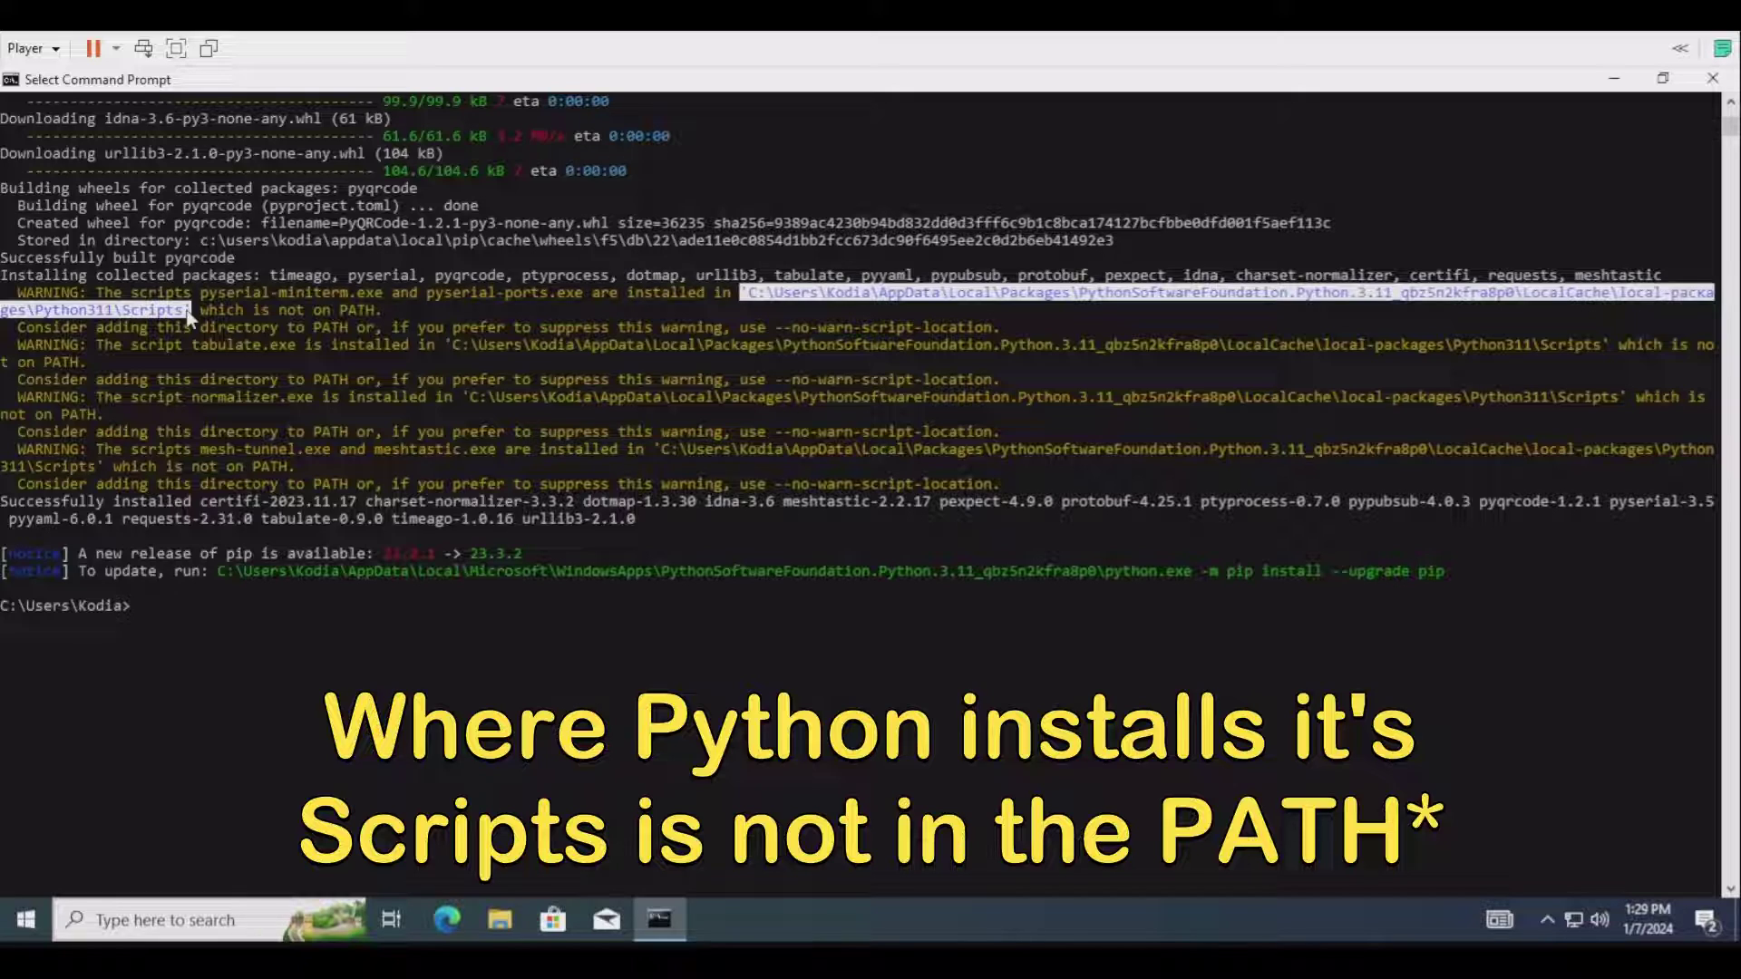
pyautogui.moveTo(188, 312); pyautogui.dragTo(390, 311)
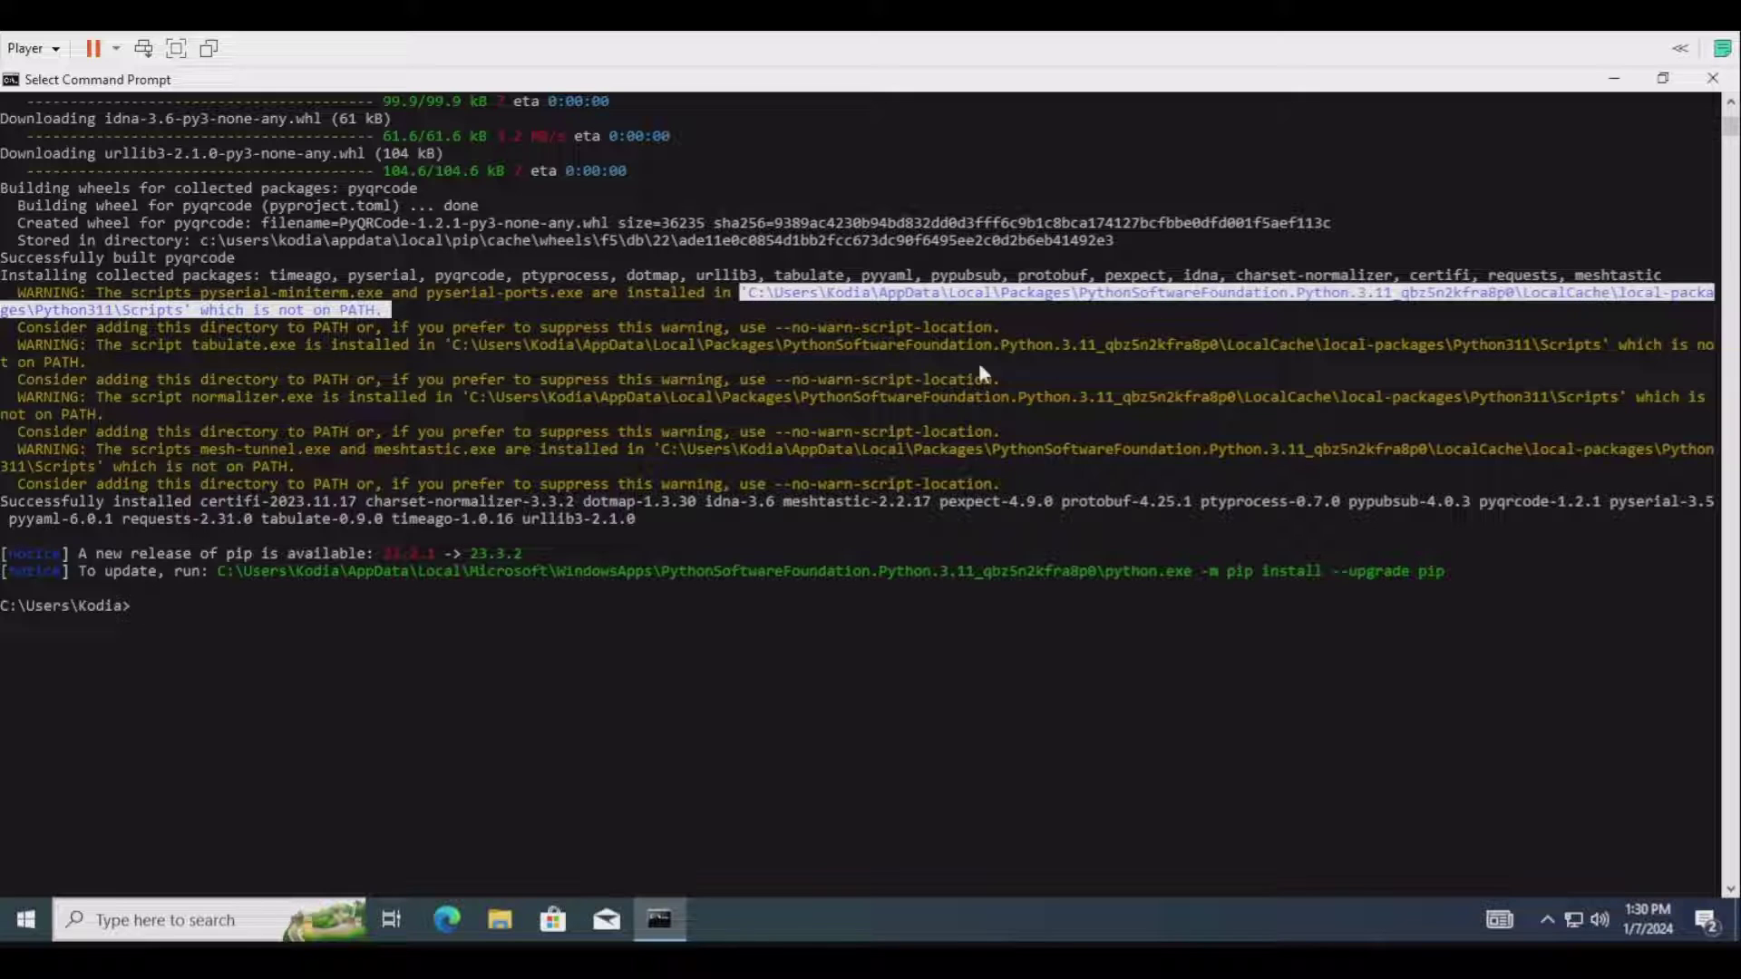
pyautogui.moveTo(95, 328); pyautogui.dragTo(784, 347)
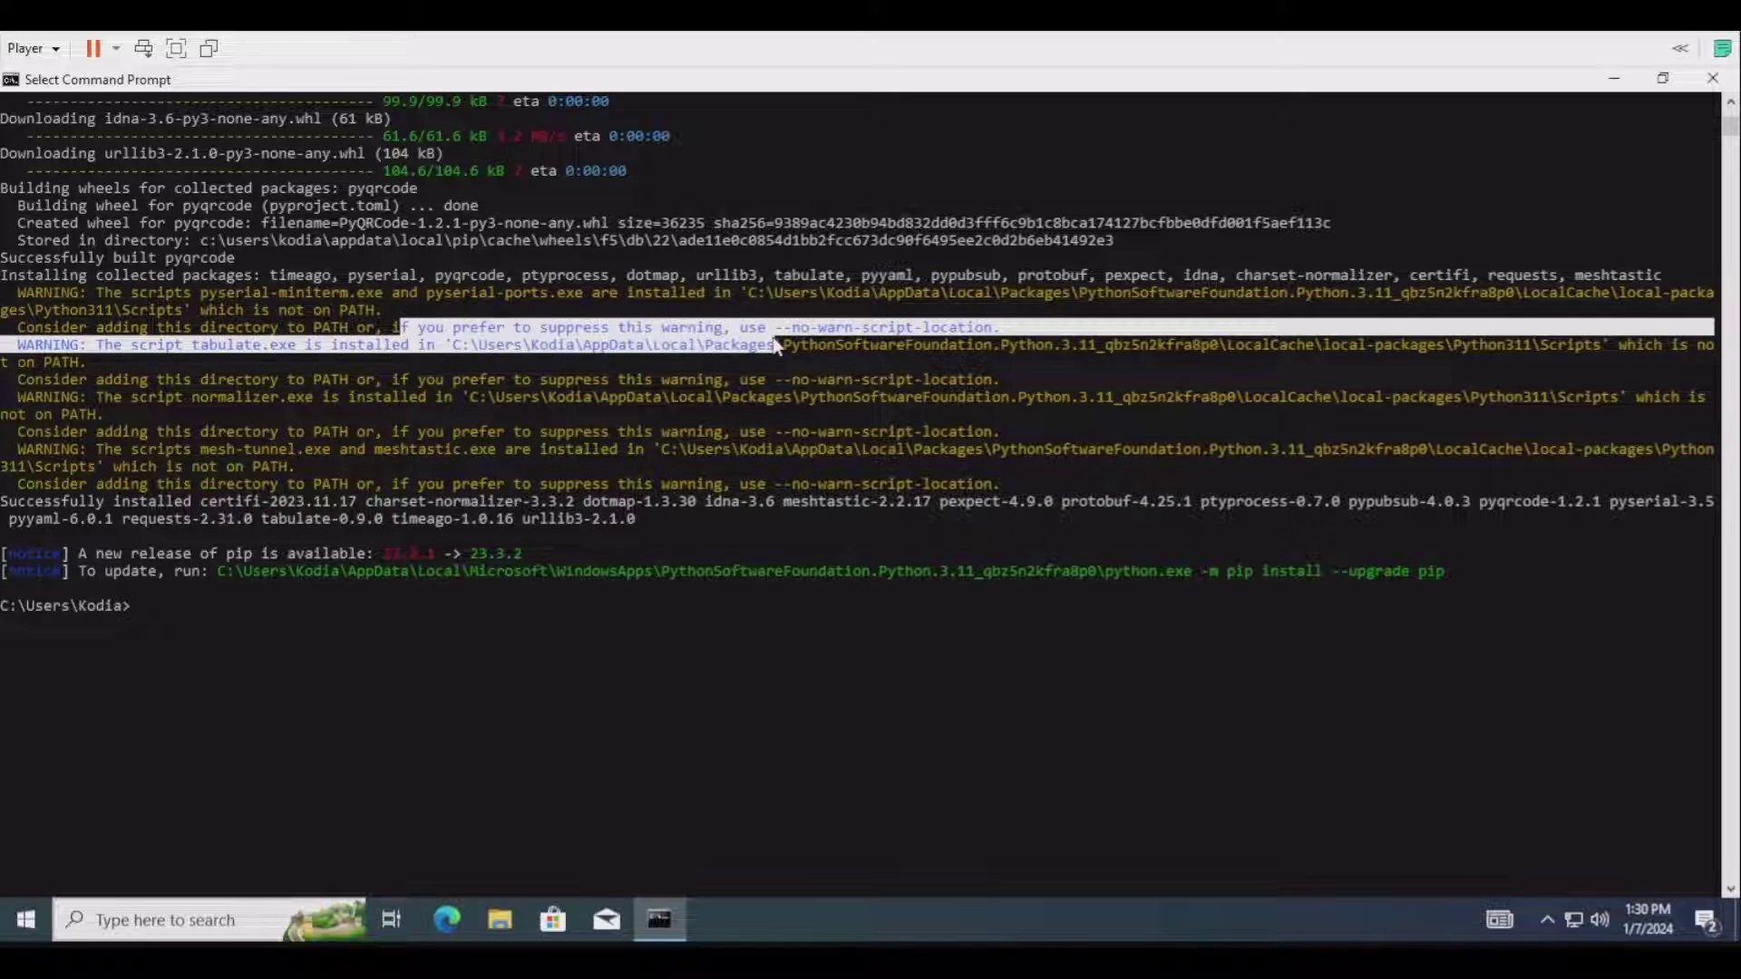
# Highlight the 'Successfully installed' line in the pip output.
pyautogui.click(841, 344)
pyautogui.click(207, 610)
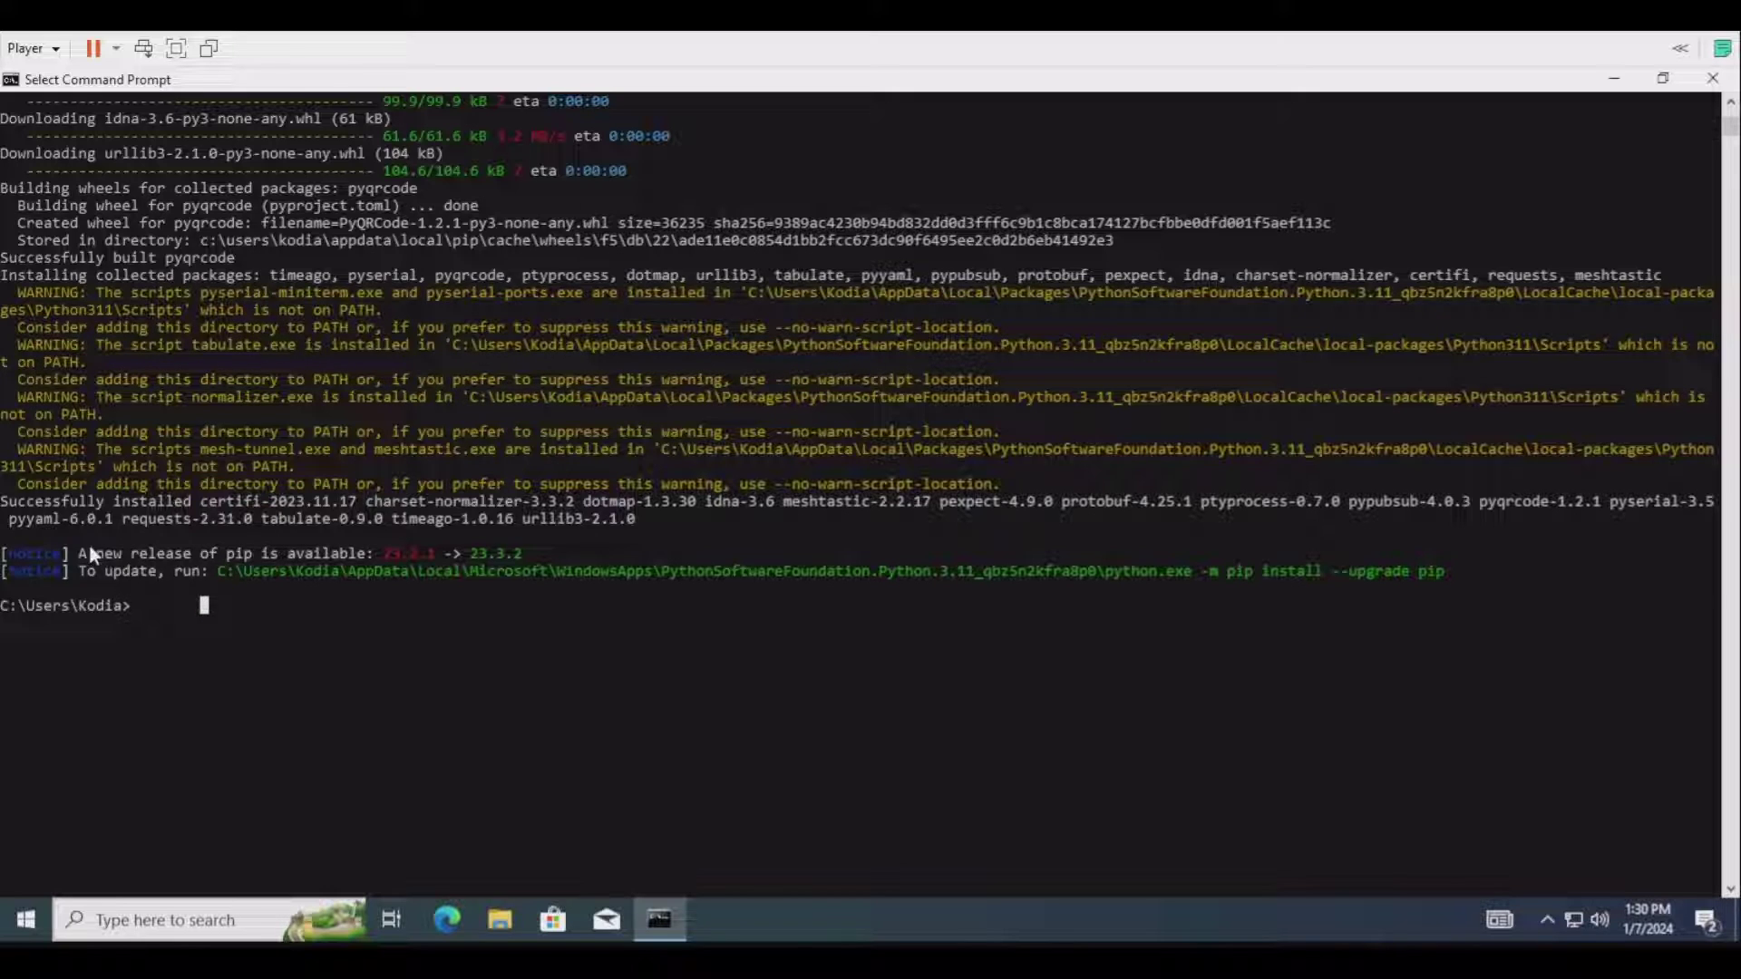
pyautogui.click(36, 486)
pyautogui.moveTo(42, 492); pyautogui.dragTo(204, 506)
# Run 'python meshtastic' and 'meshtastic', see both fail, then highlight the warning's Scripts path.
pyautogui.click(203, 620)
pyautogui.write('python meshtastic')
pyautogui.press('Return')
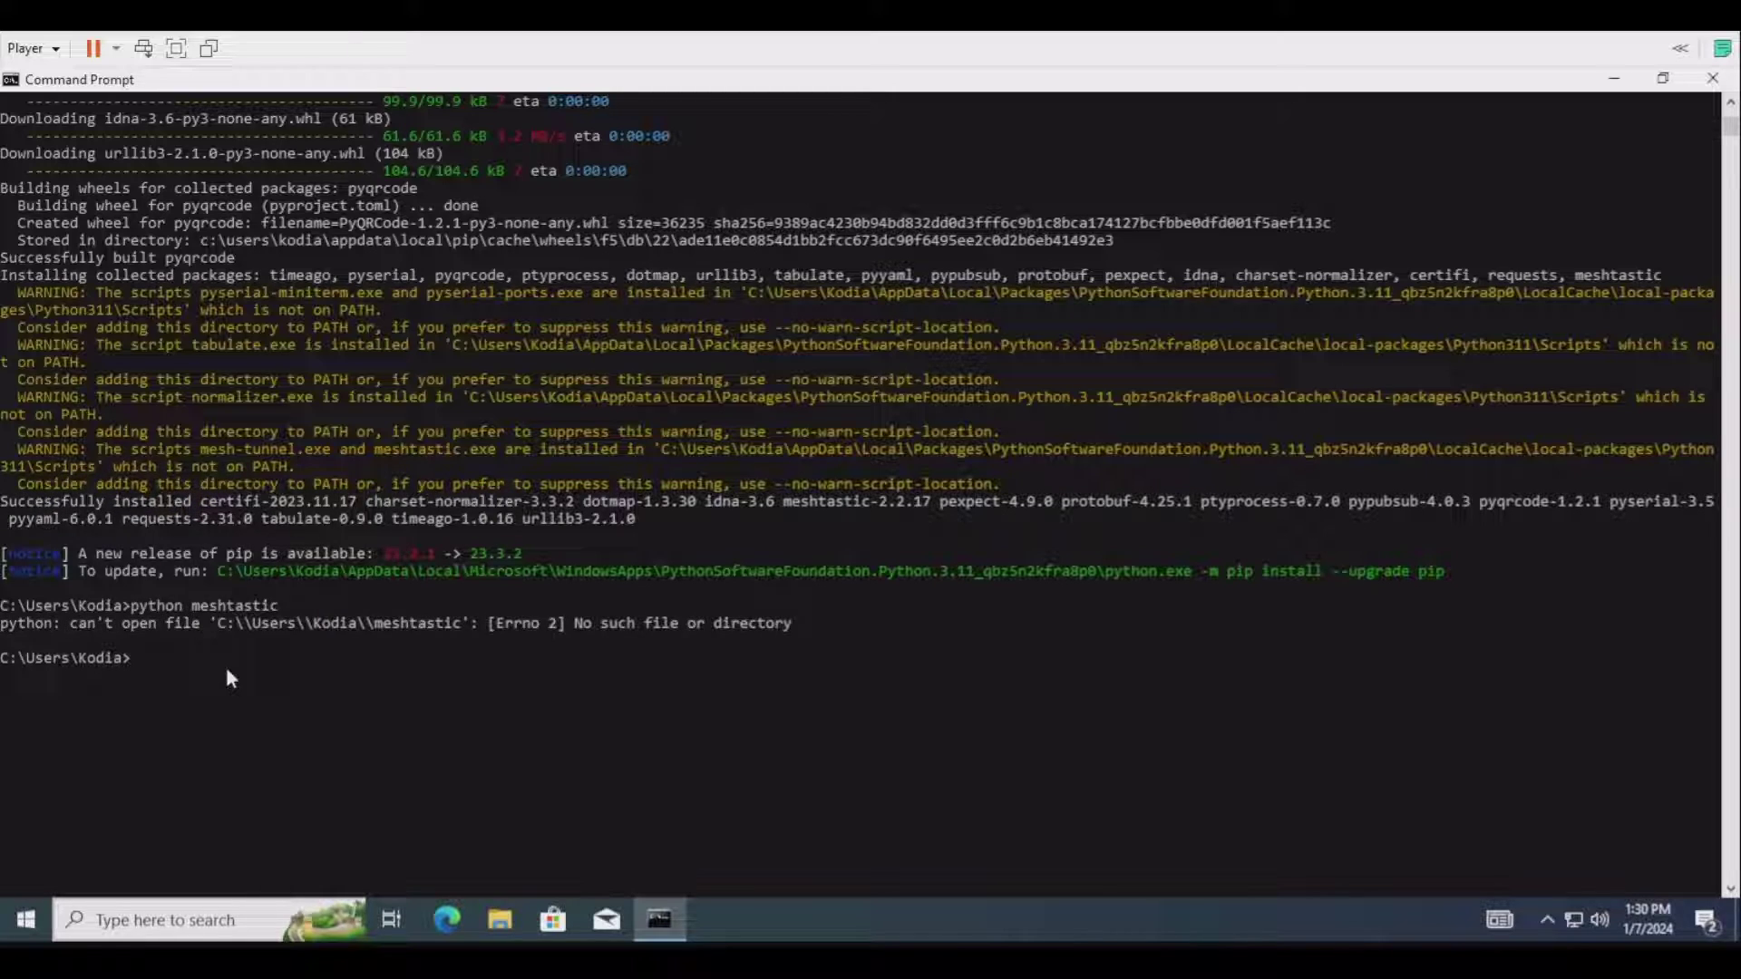
pyautogui.write('meshtastic')
pyautogui.press('Return')
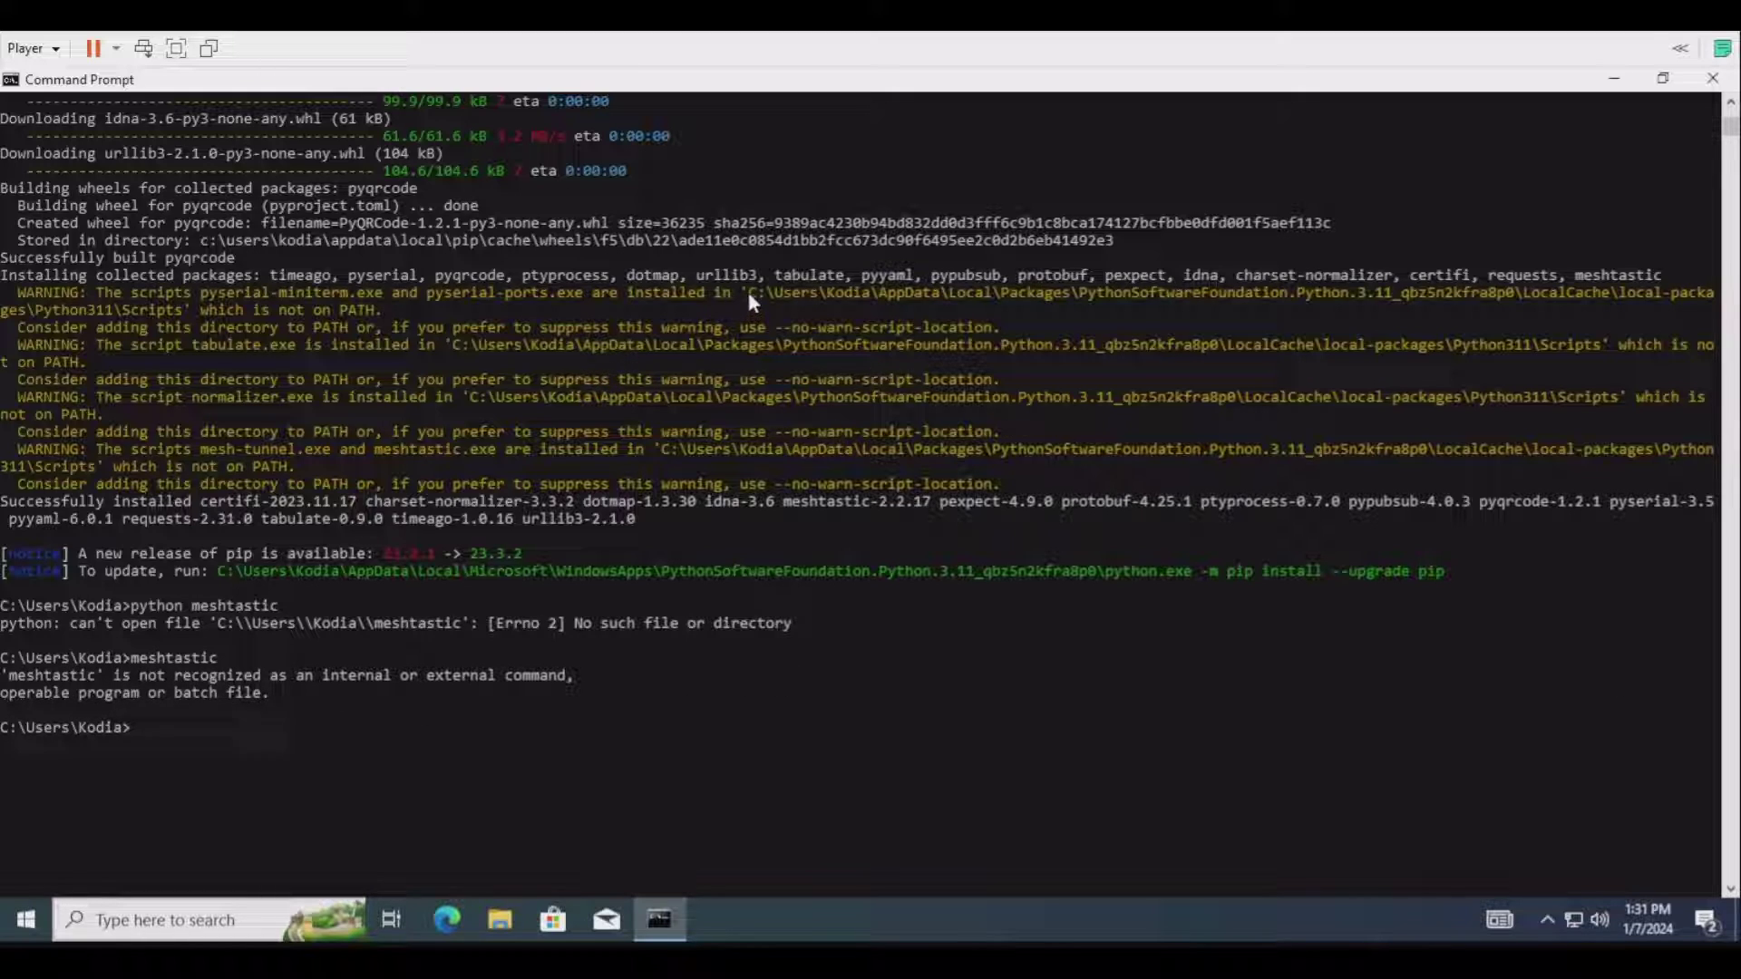
pyautogui.moveTo(748, 295); pyautogui.dragTo(391, 311)
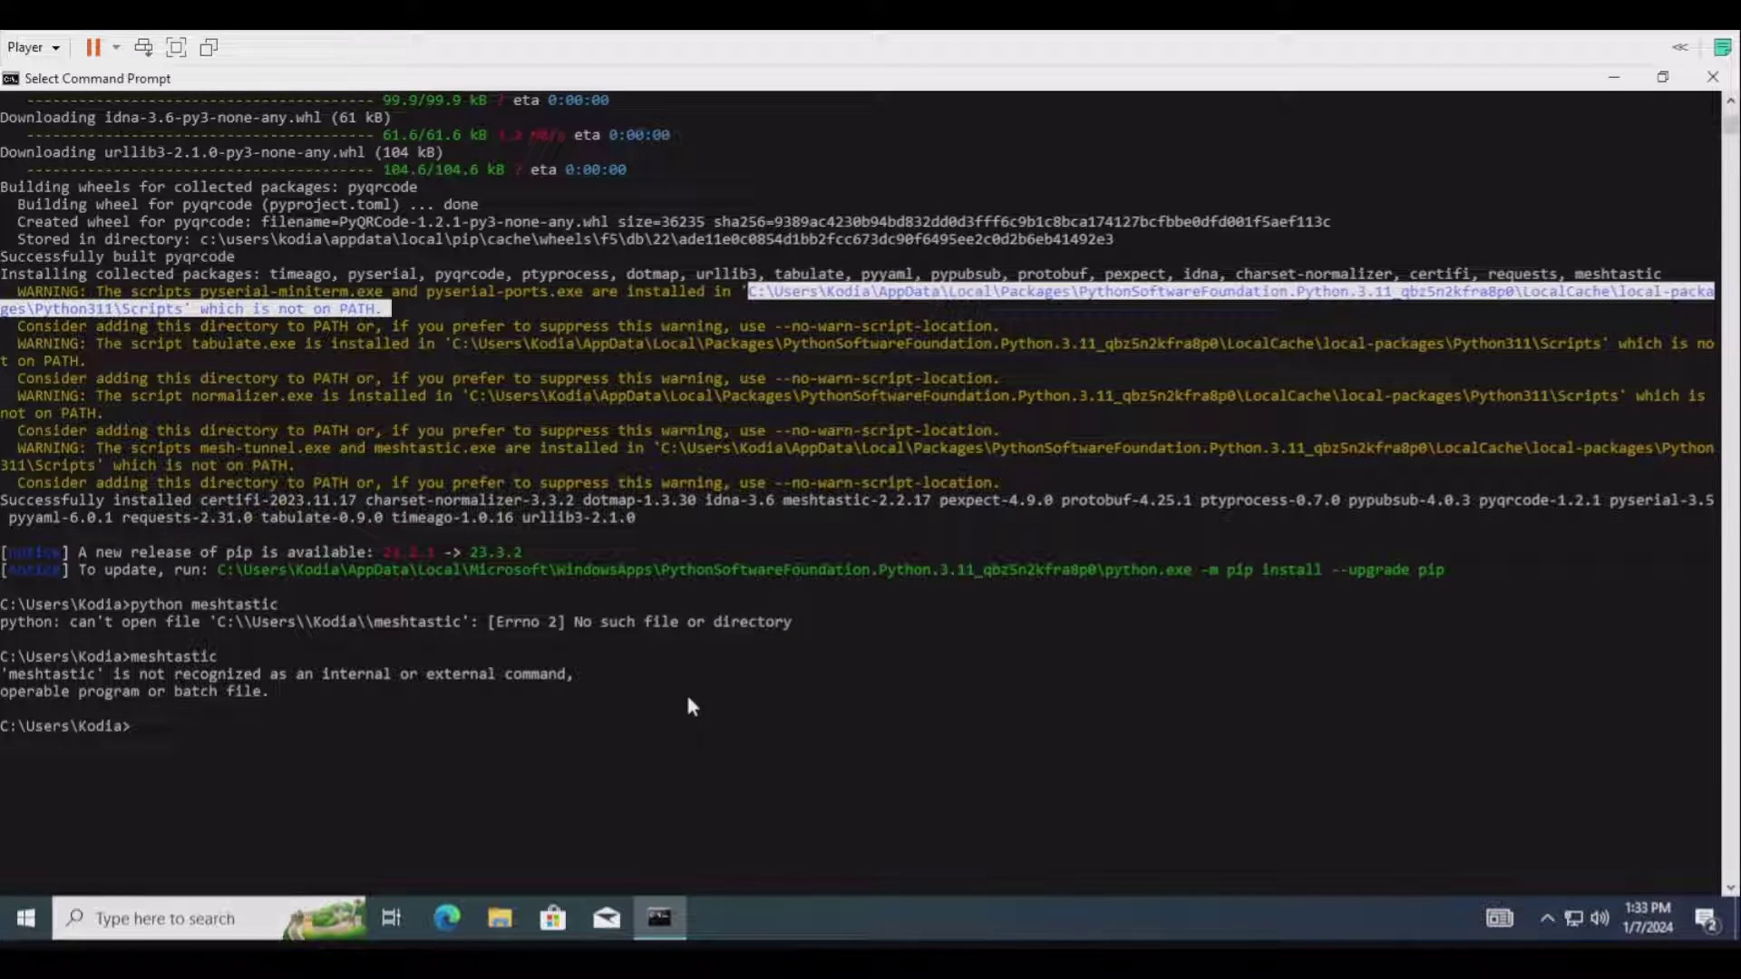
pyautogui.moveTo(751, 294); pyautogui.dragTo(190, 309)
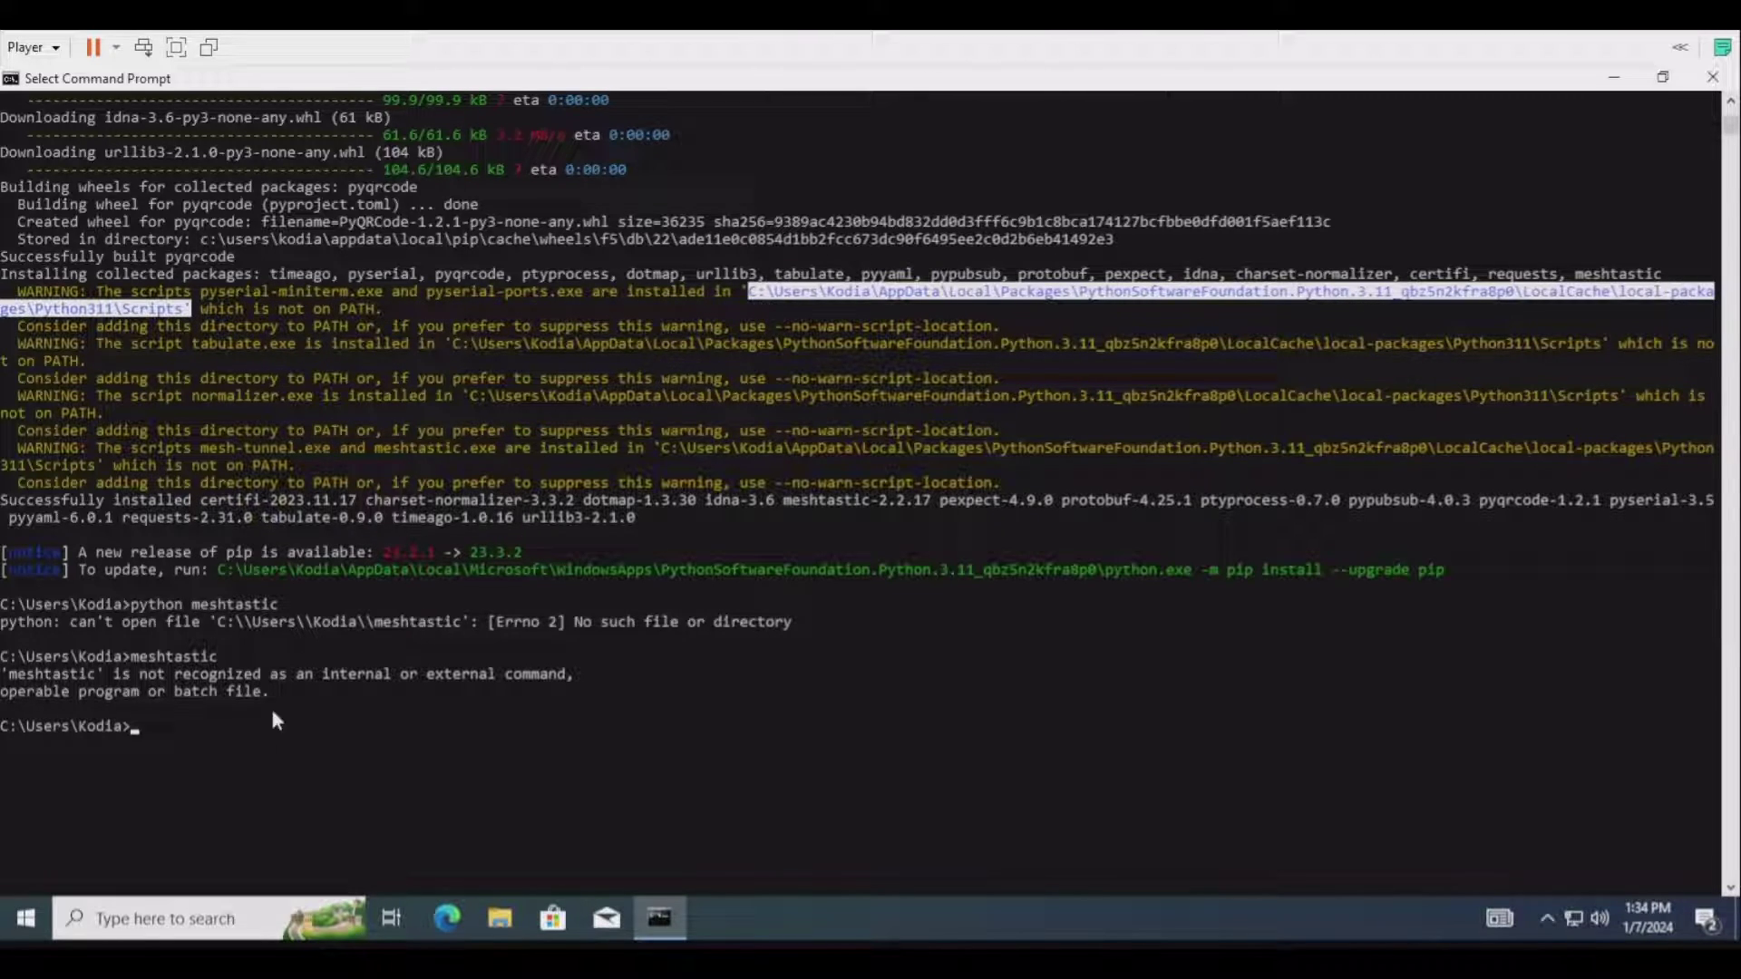
# Open Control Panel via search, then System and Security > System to reach the About page.
pyautogui.click(179, 914)
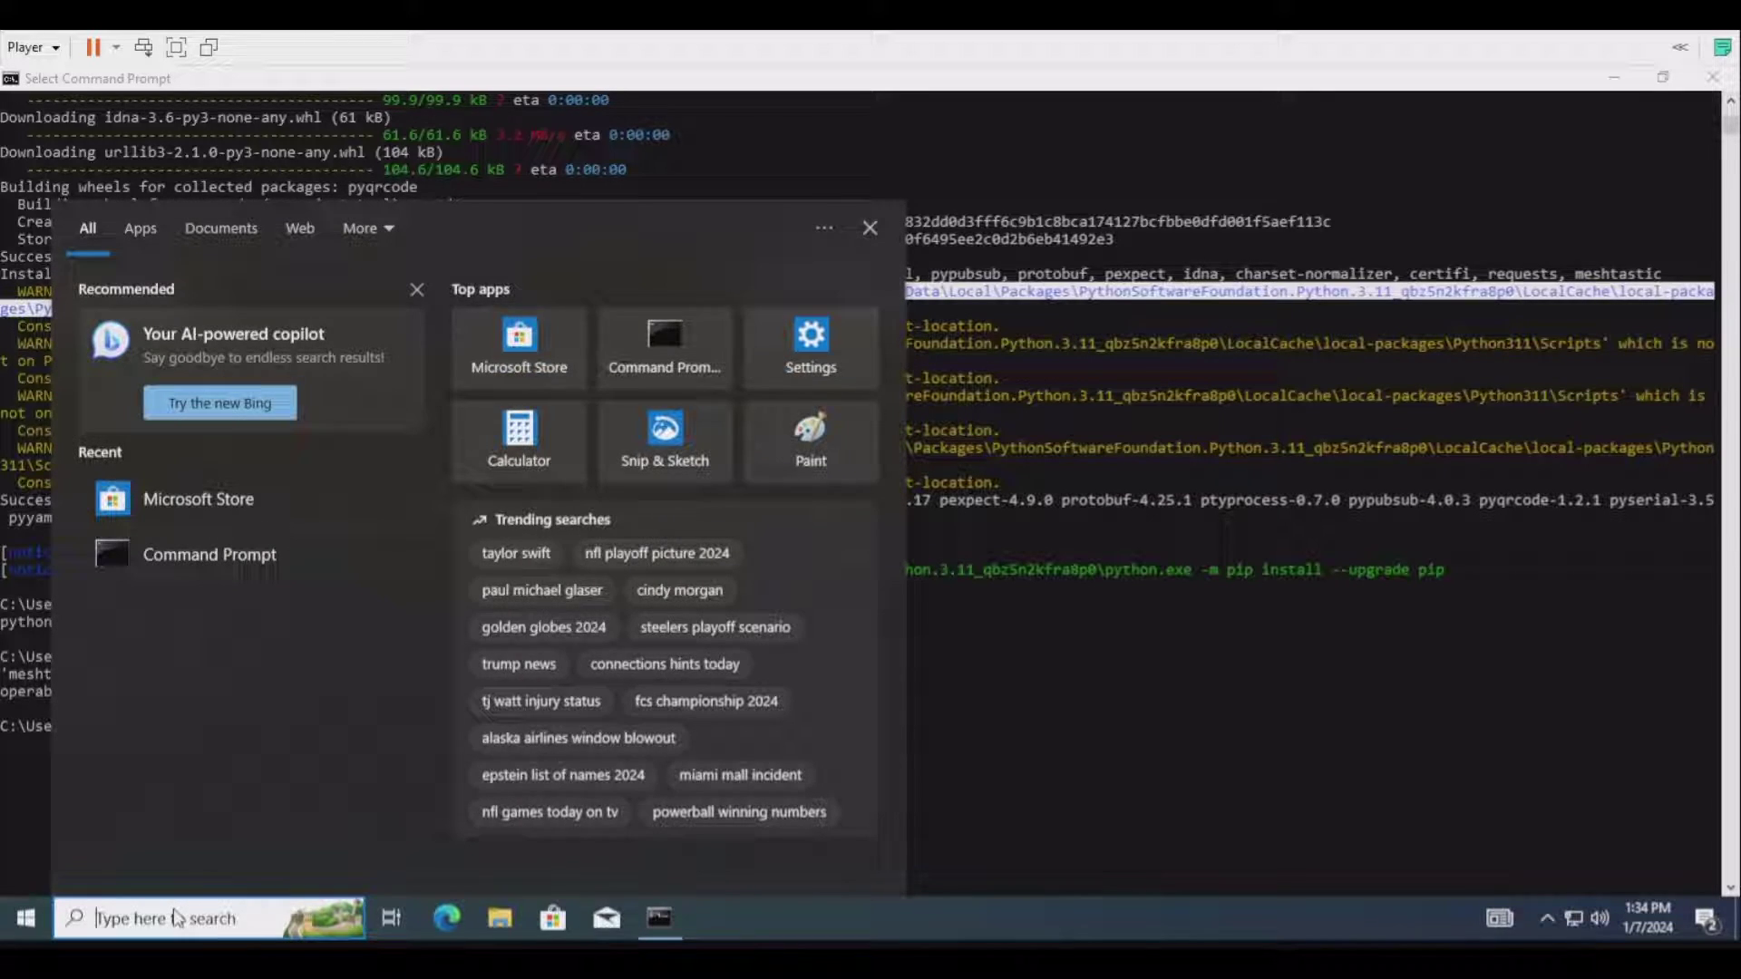
pyautogui.write('con')
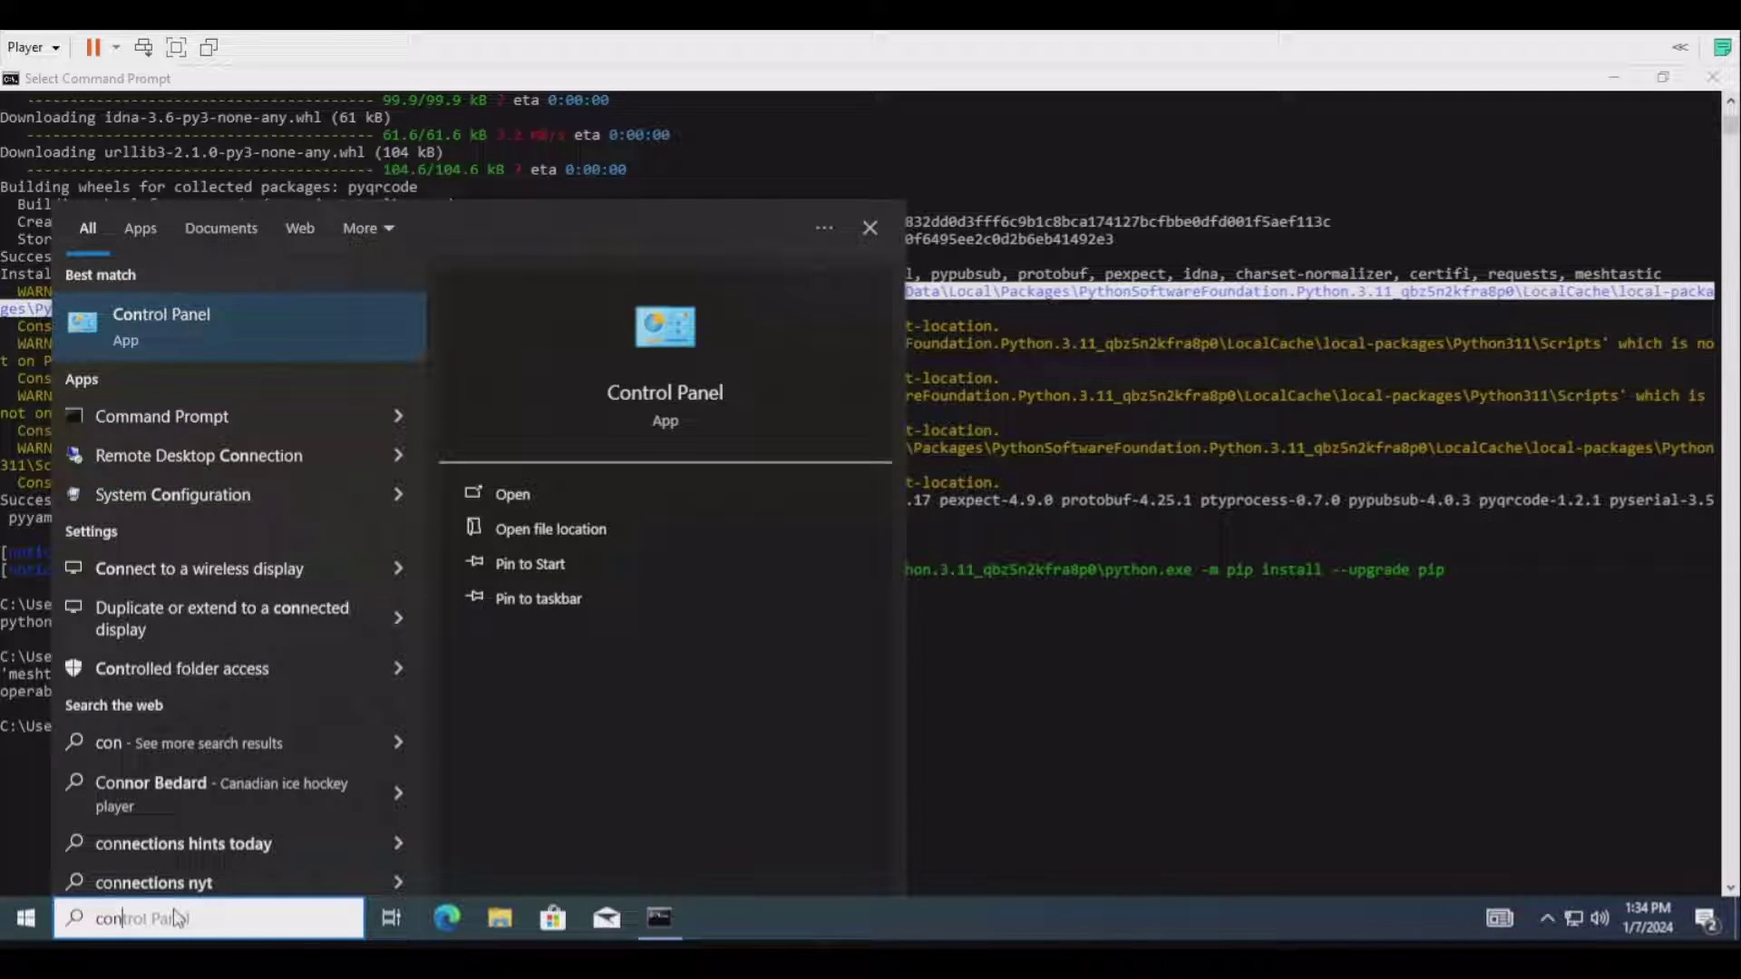
pyautogui.write('trol')
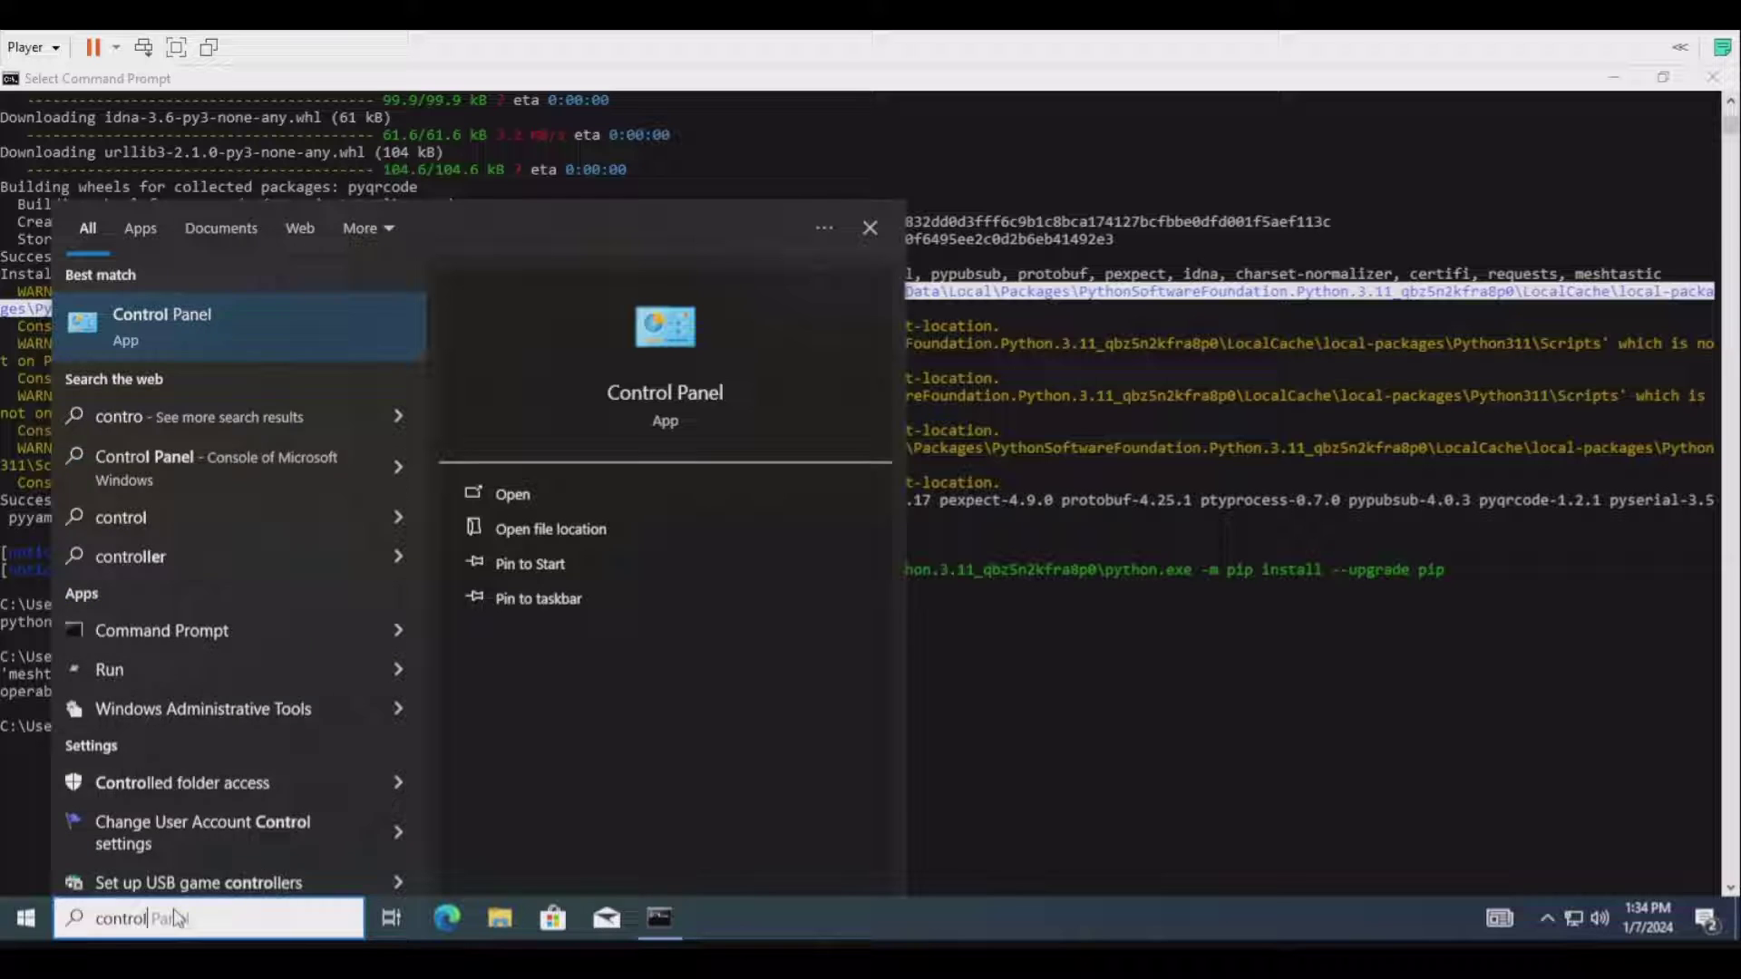
pyautogui.click(303, 325)
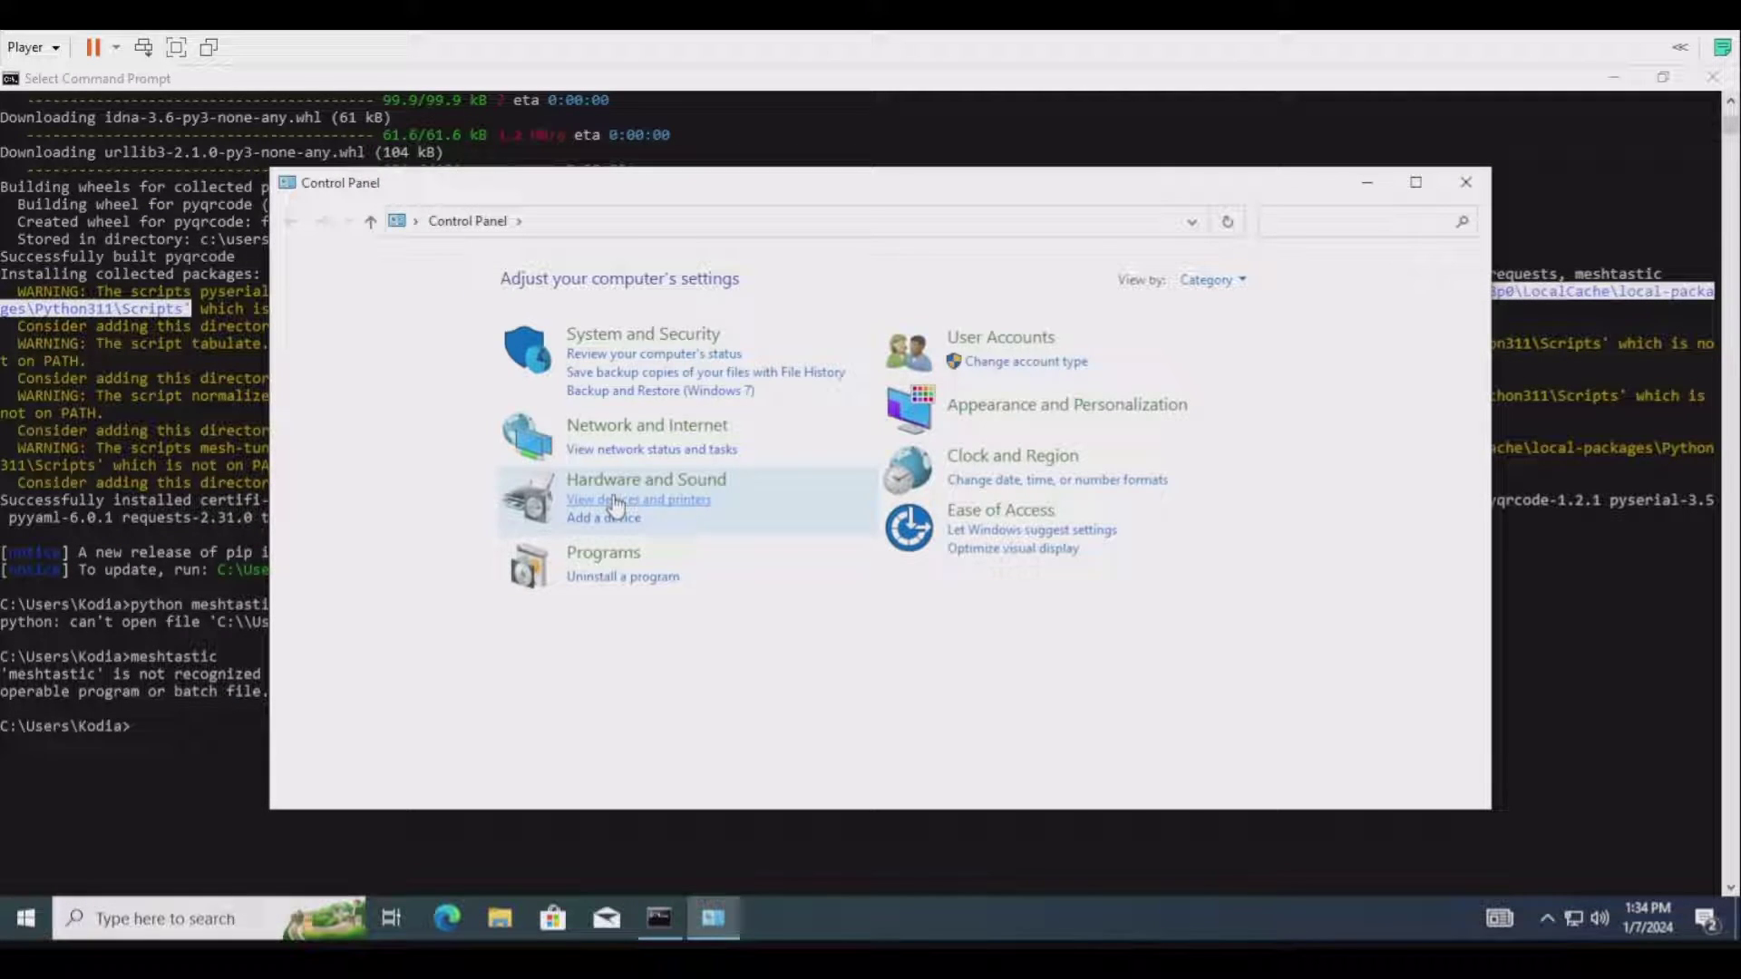
pyautogui.click(647, 341)
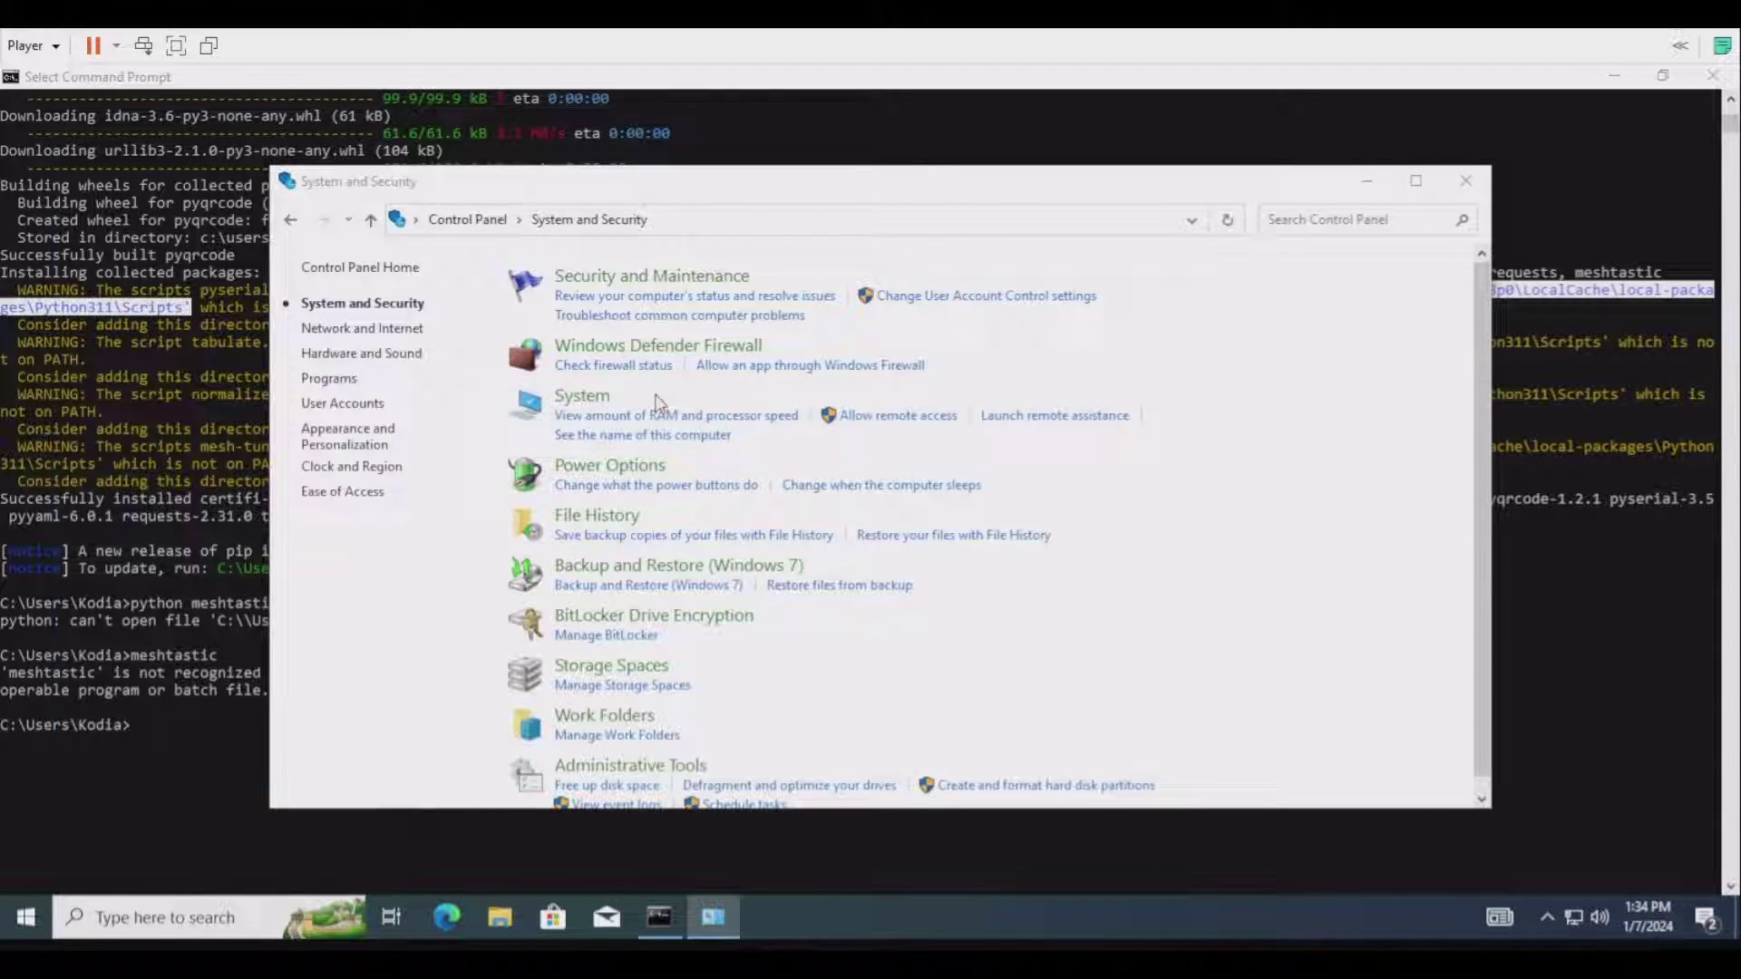
pyautogui.click(605, 396)
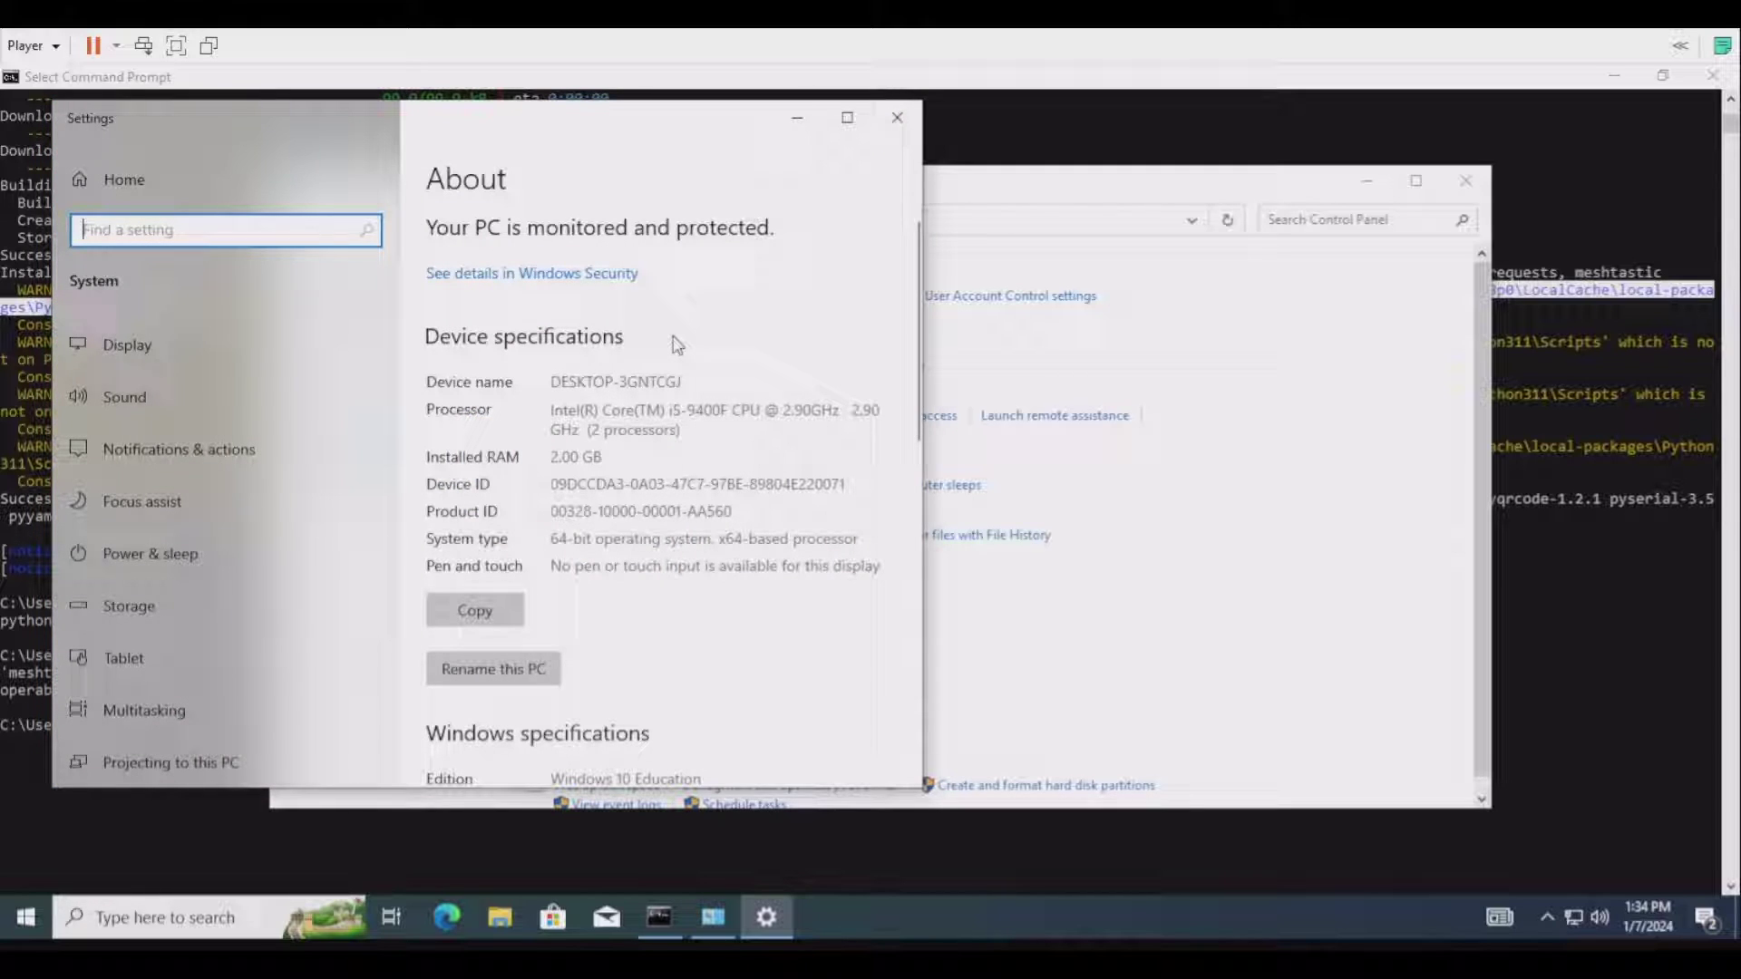
pyautogui.scroll(-15, 675, 344)
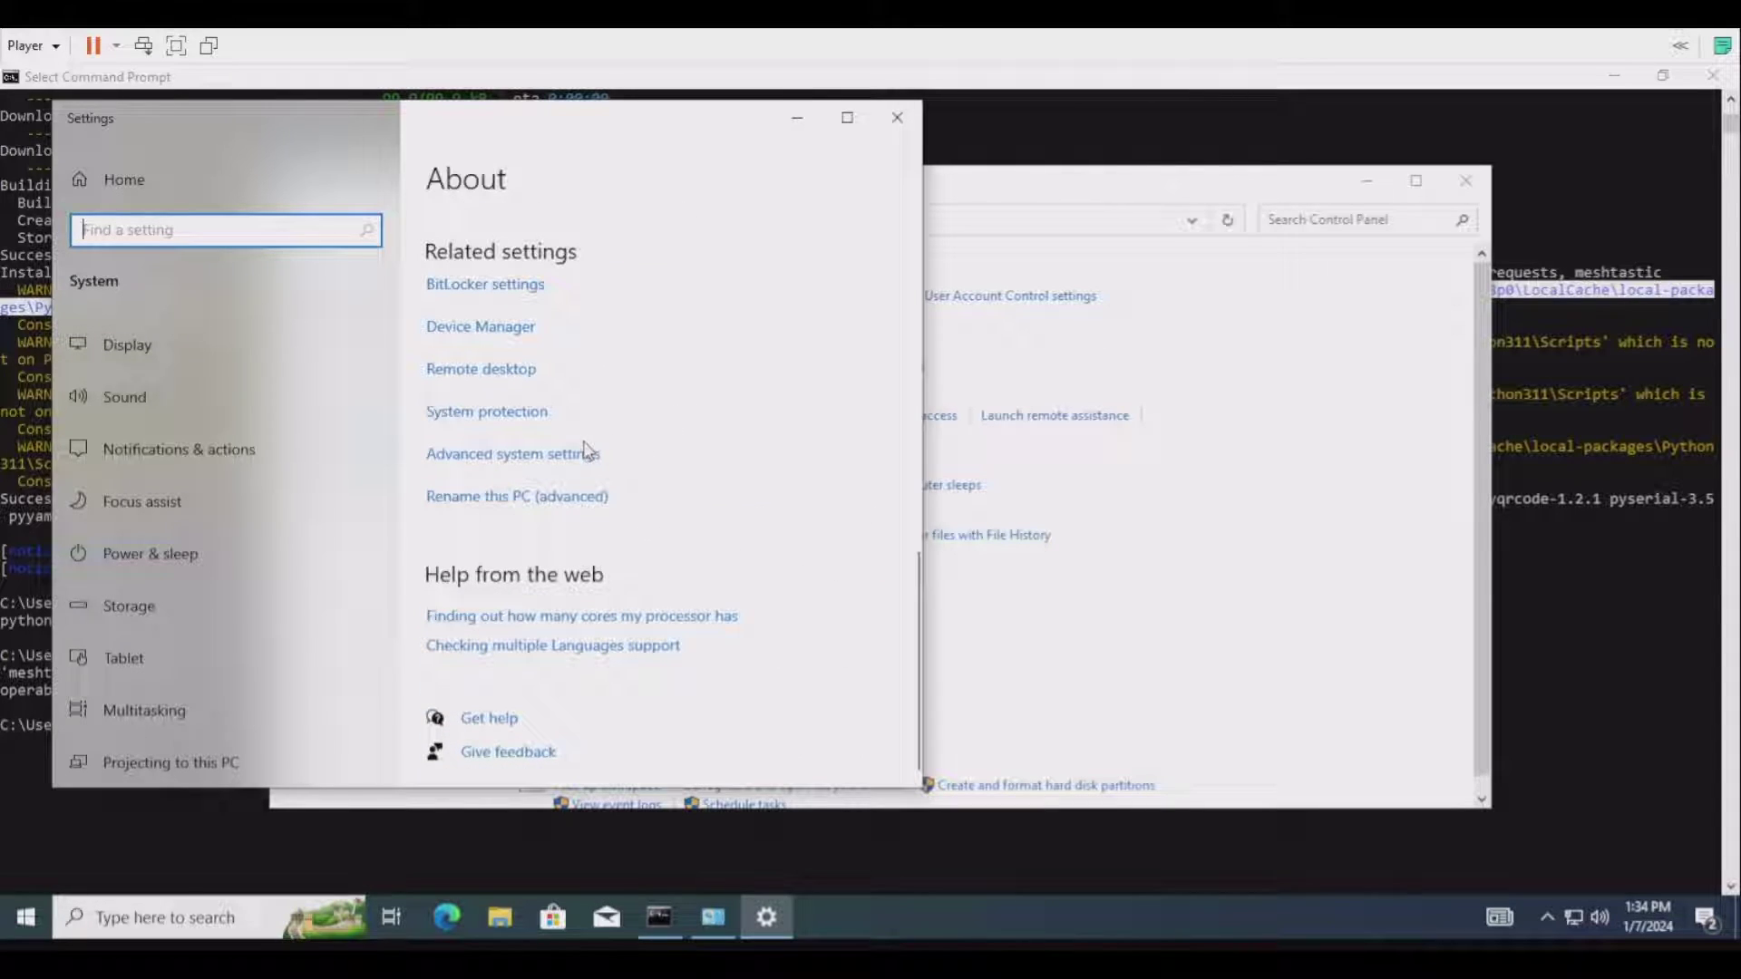
# Go to Advanced system settings > Environment Variables and edit the user Path with a blank entry.
pyautogui.click(501, 461)
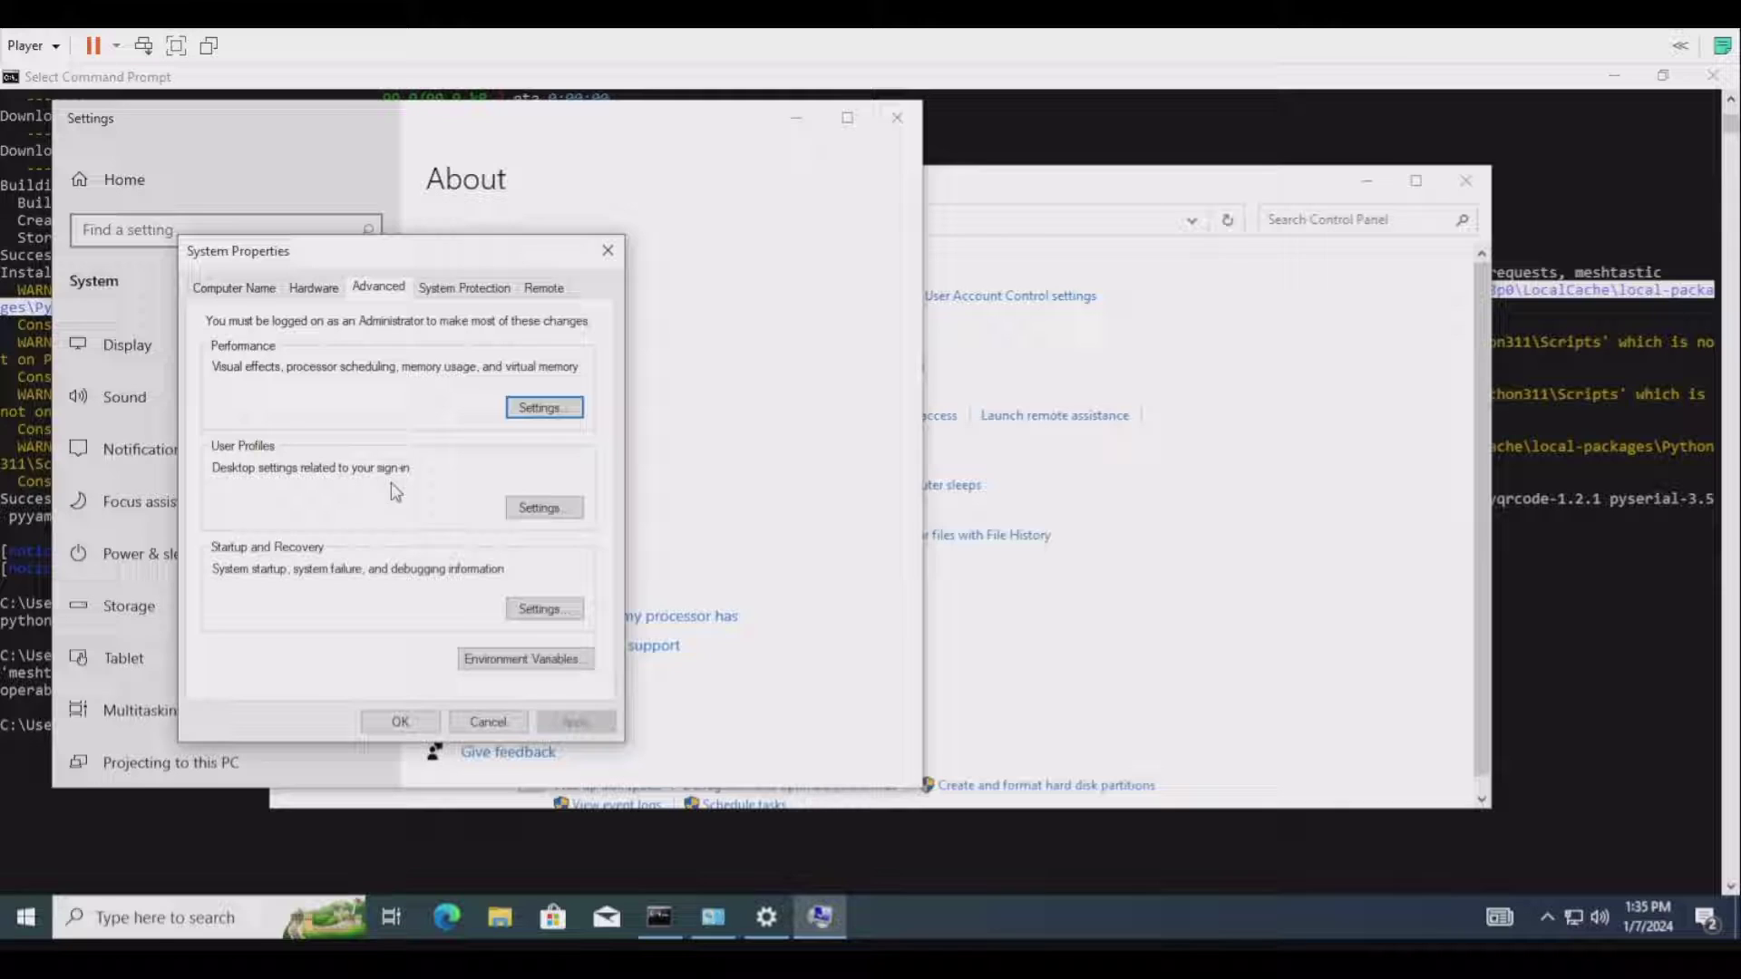
pyautogui.click(500, 668)
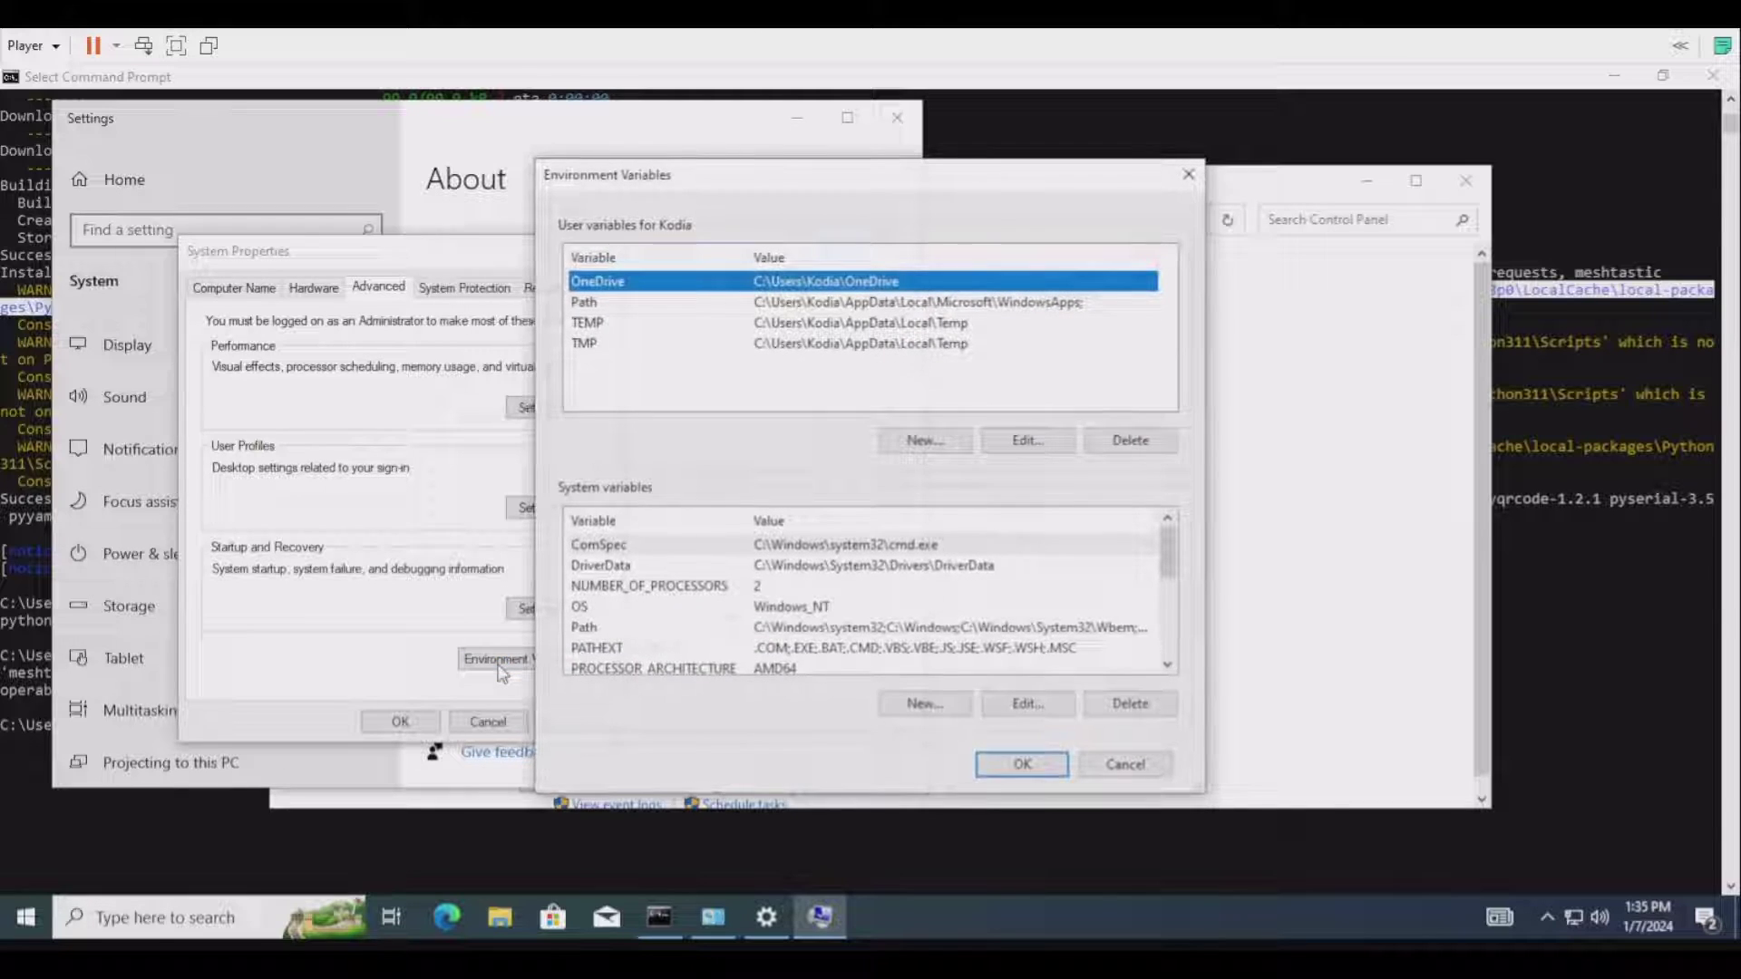
pyautogui.click(793, 307)
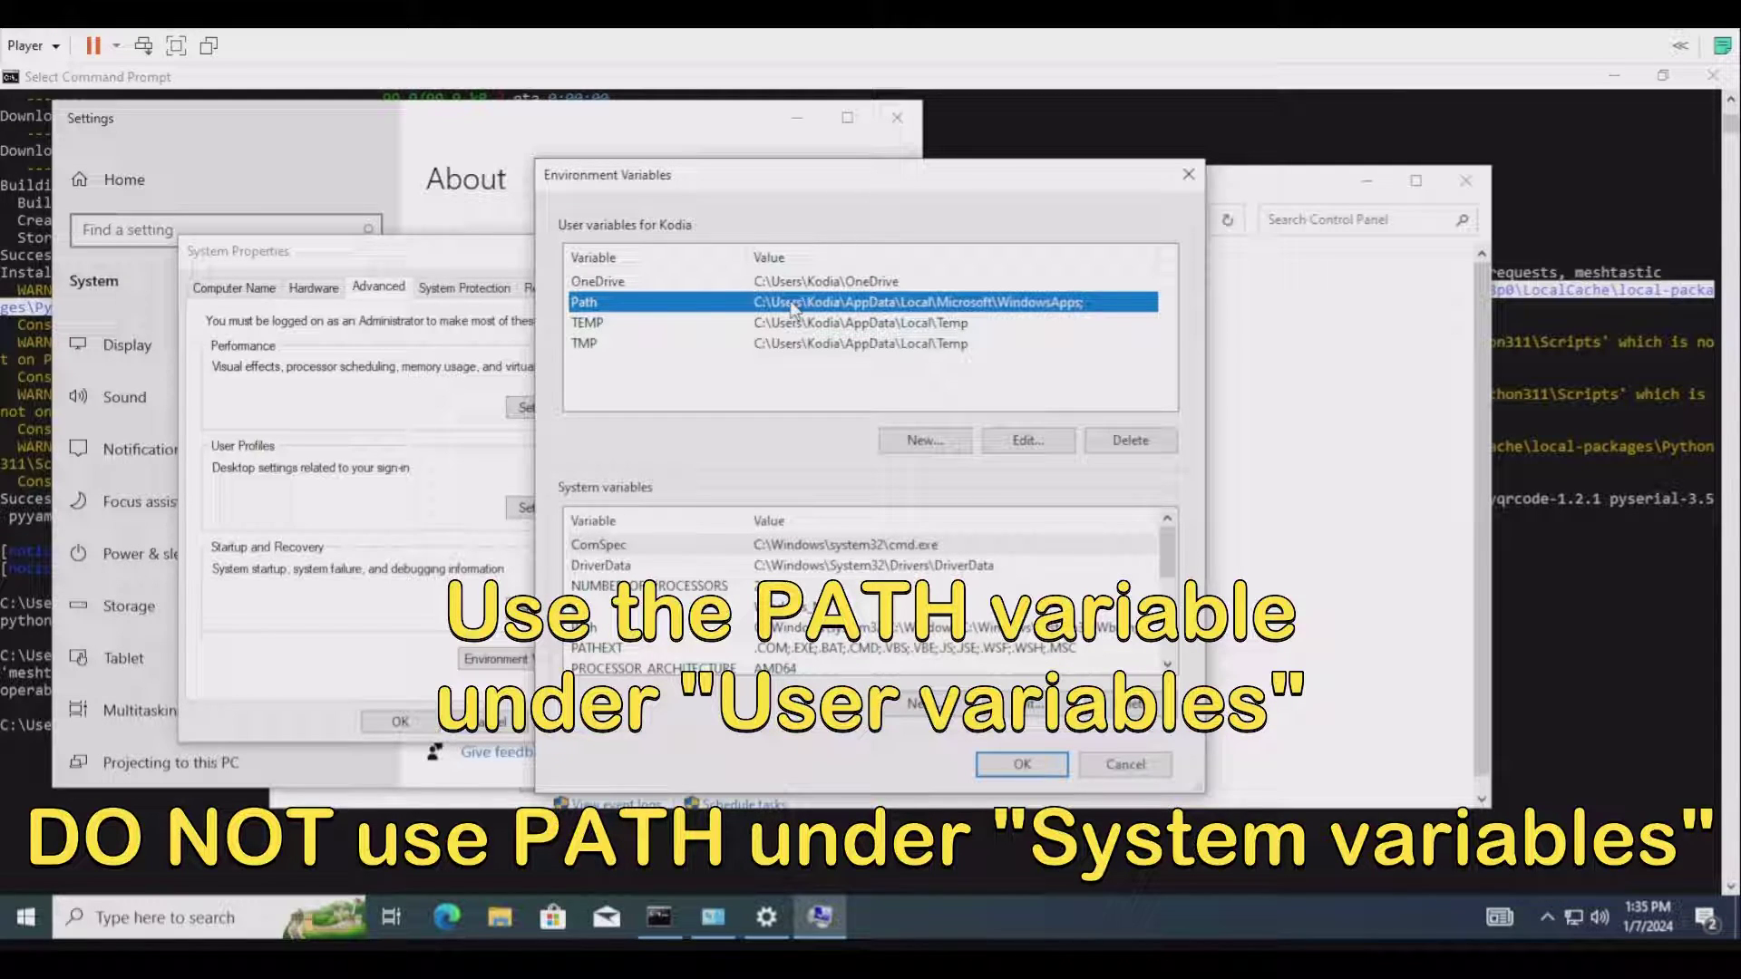
pyautogui.click(1016, 447)
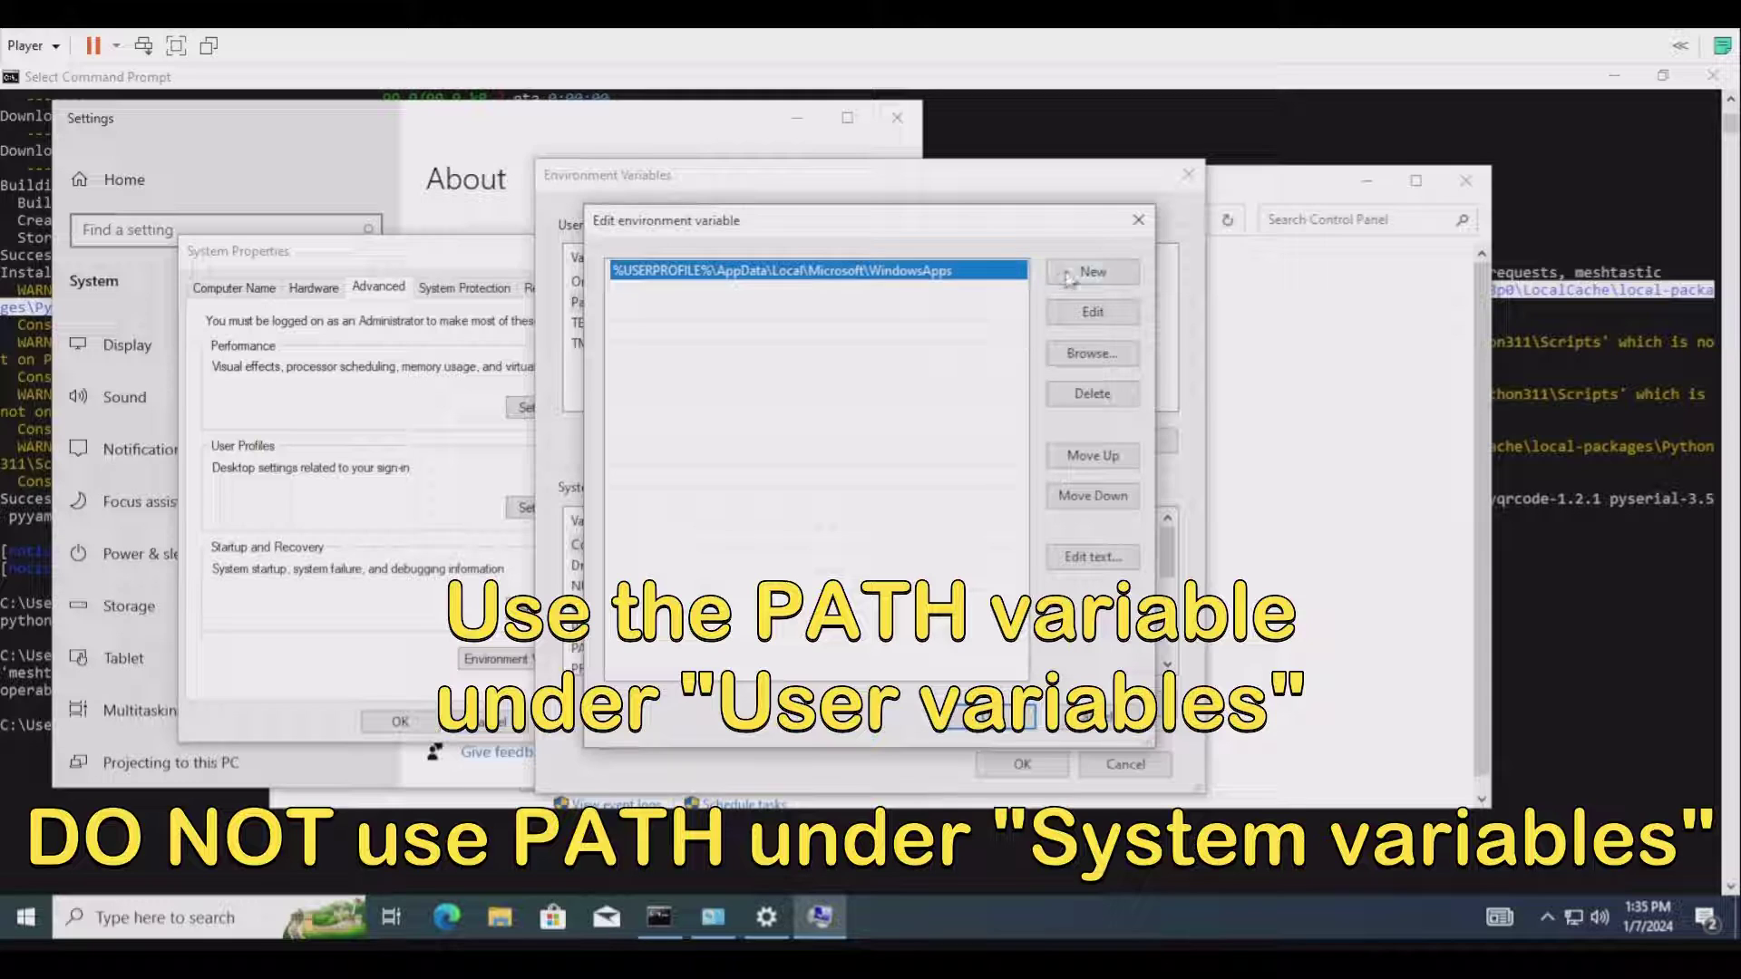
pyautogui.click(1075, 275)
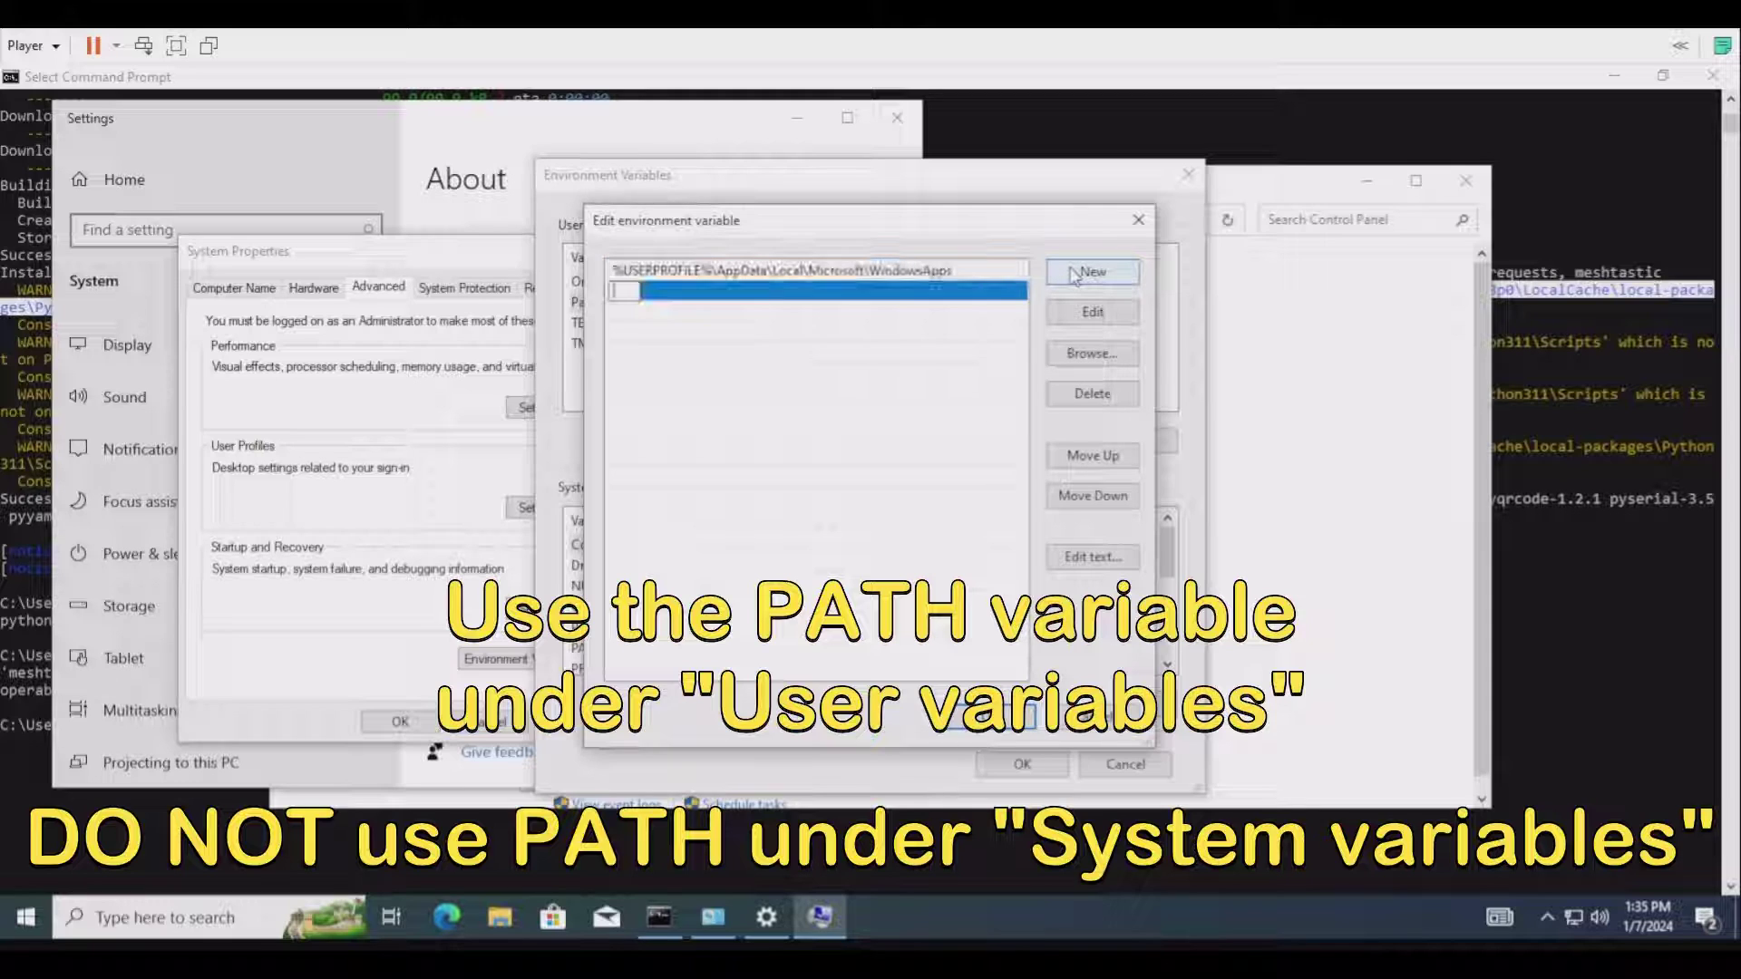
# Copy the Python311\Scripts folder path from the pip warning in Command Prompt.
pyautogui.click(1067, 78)
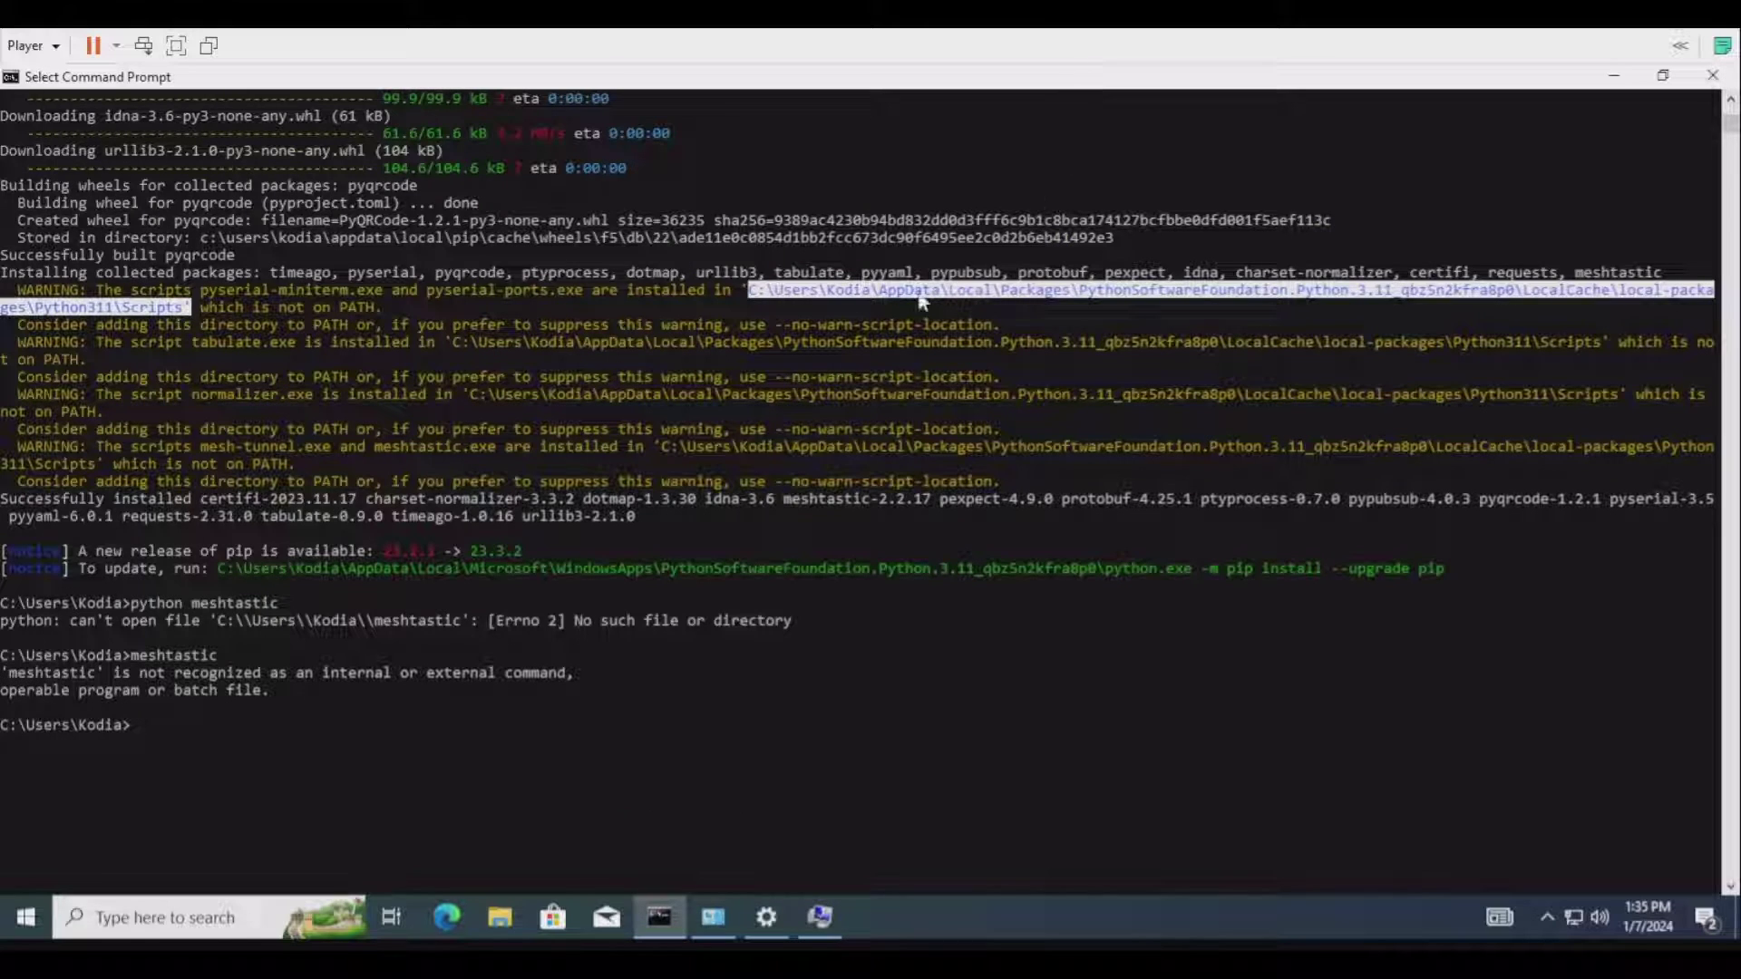
pyautogui.rightClick(762, 292)
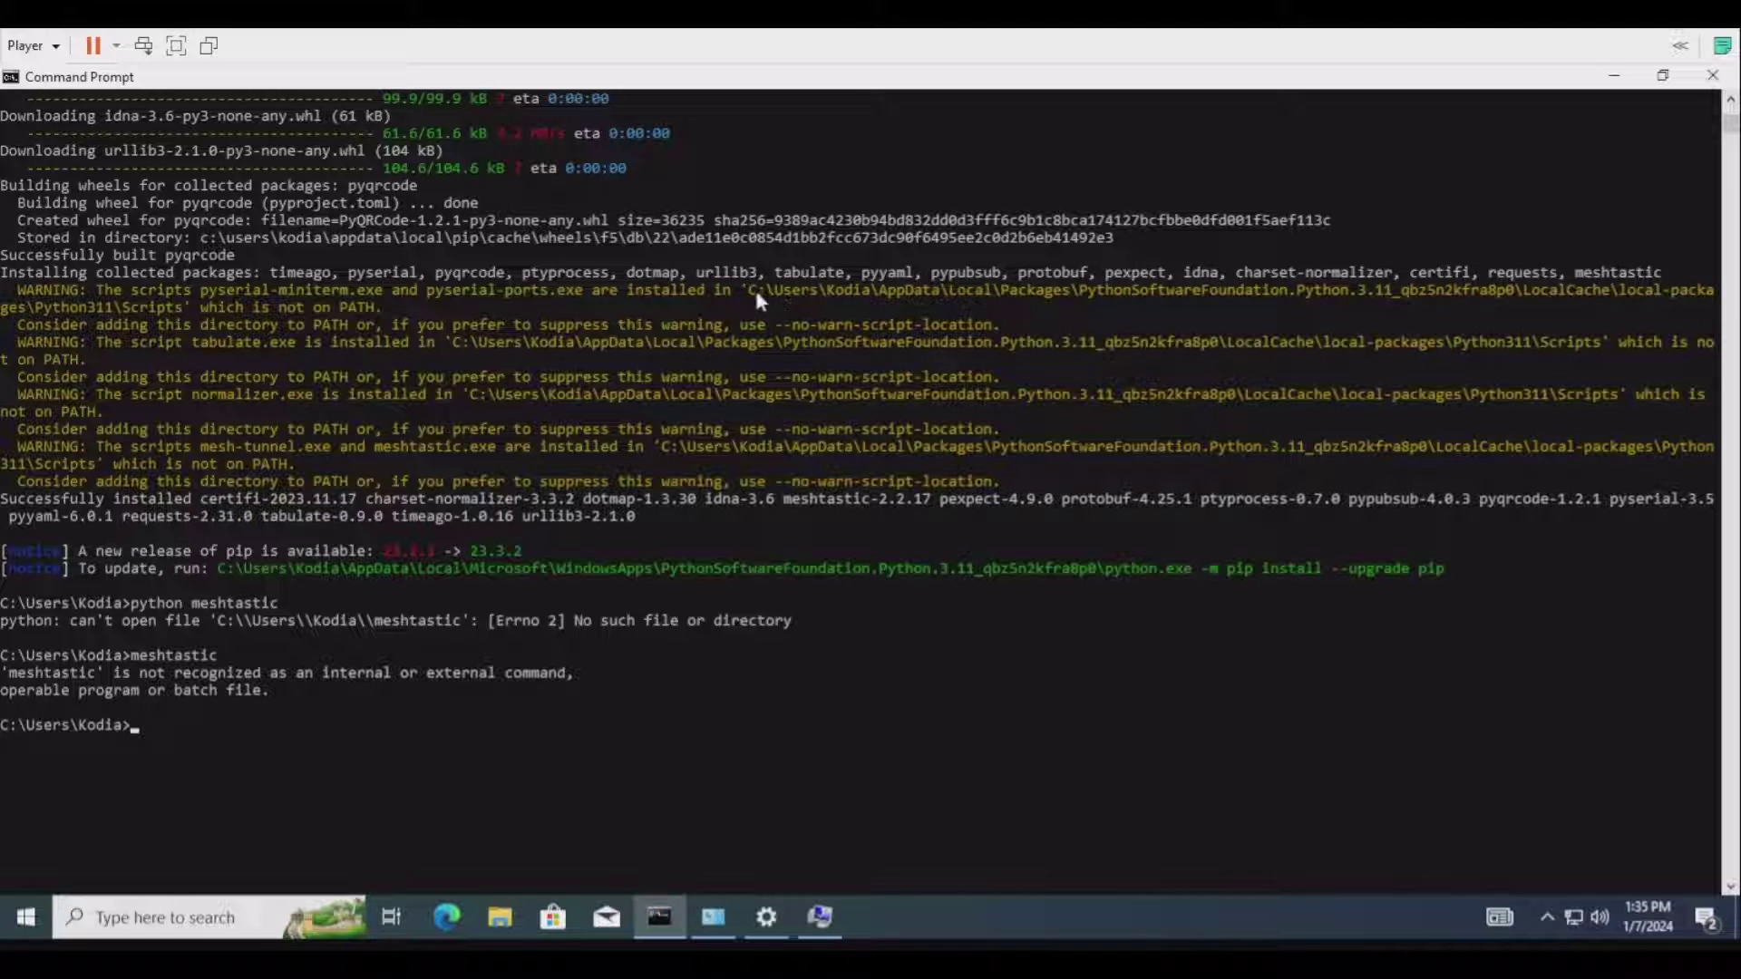
pyautogui.click(751, 290)
pyautogui.moveTo(753, 292); pyautogui.dragTo(178, 307)
pyautogui.hotkey('ctrl', 'c')
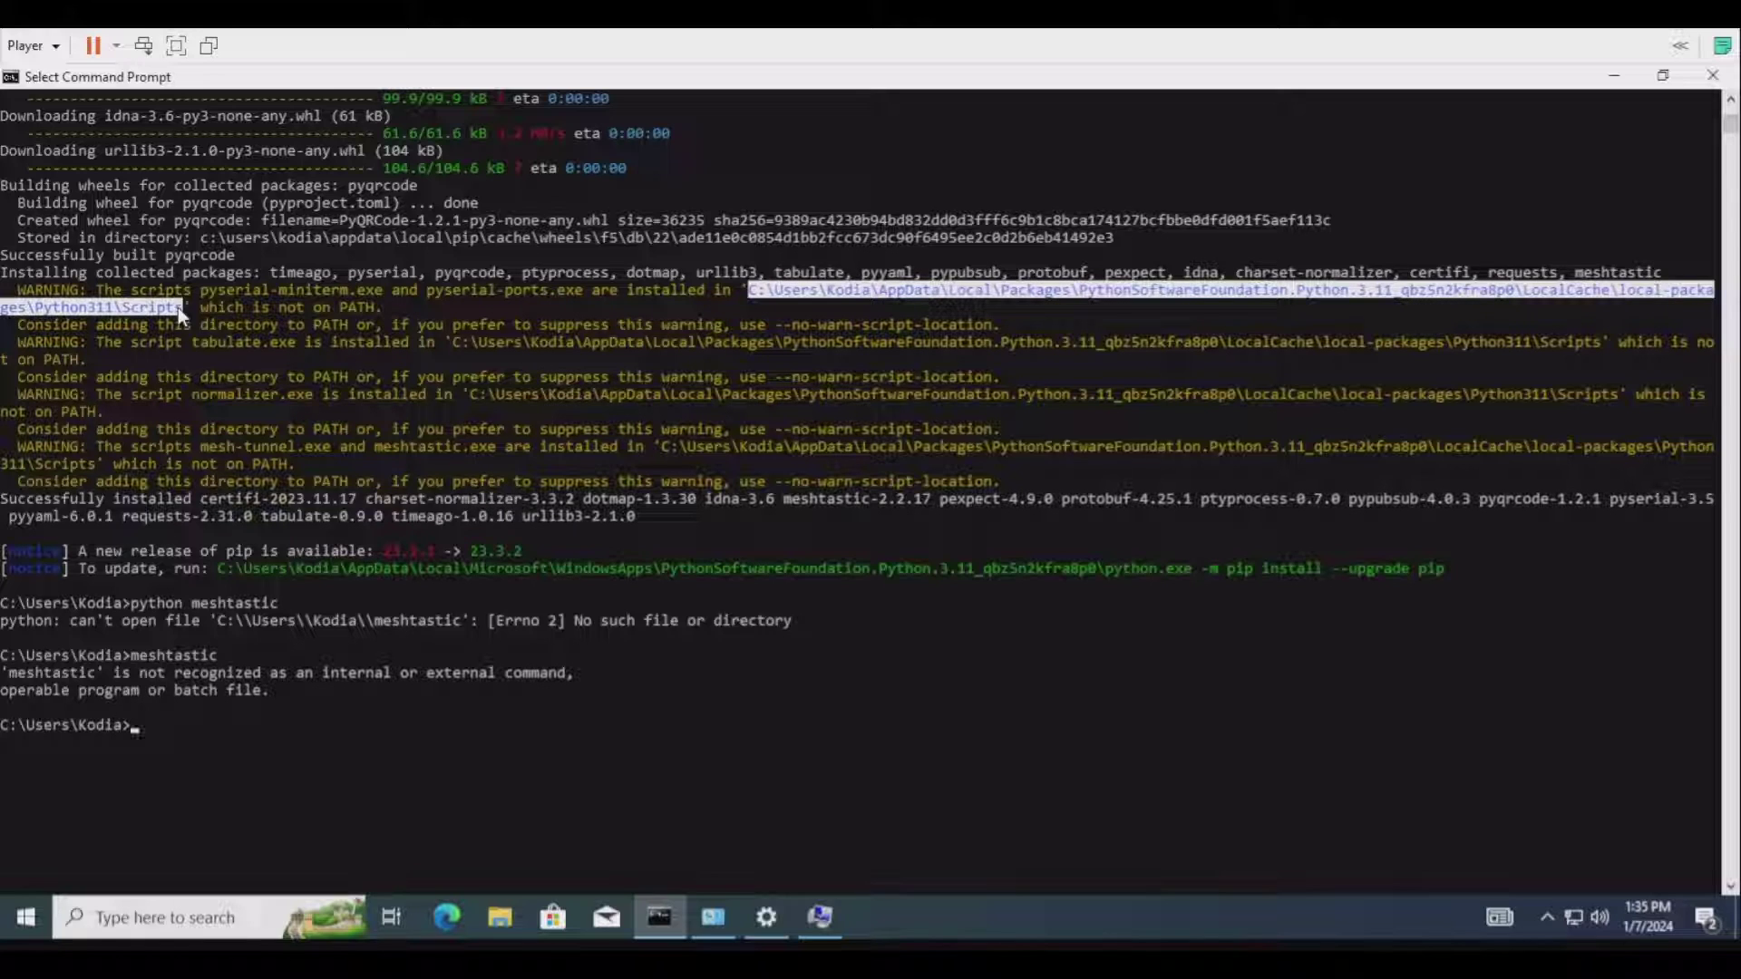
pyautogui.rightClick(178, 307)
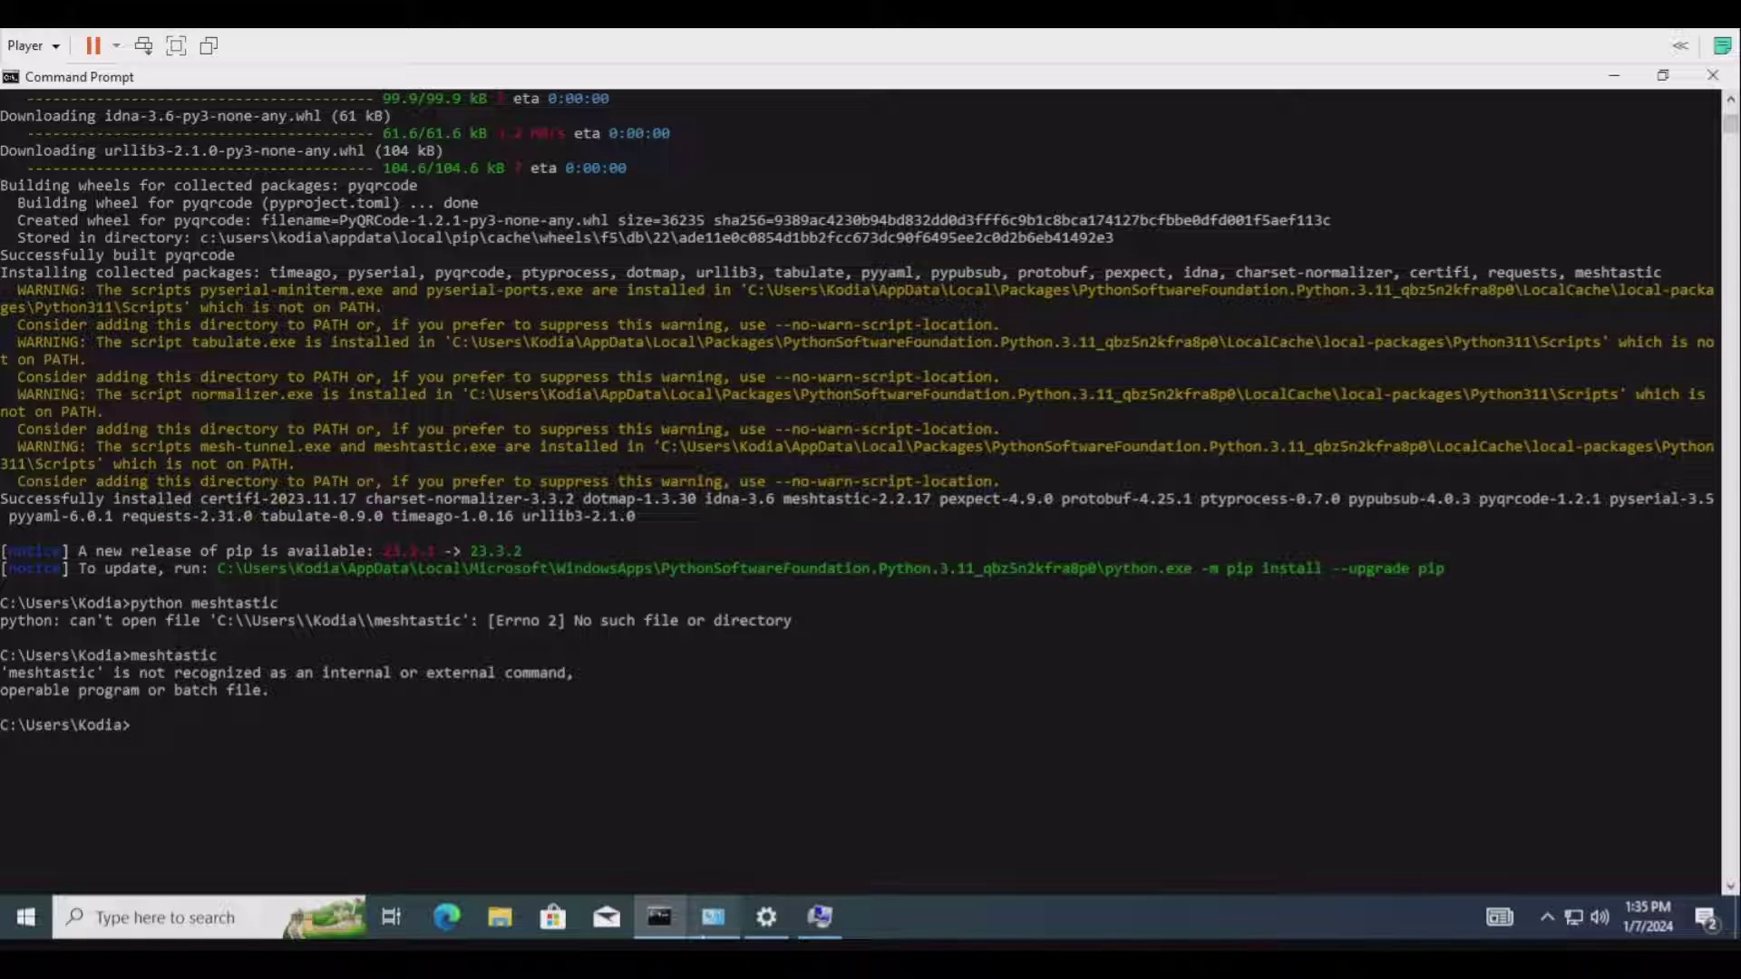
# Paste the copied Scripts path as a new entry in the user Path variable.
pyautogui.click(820, 917)
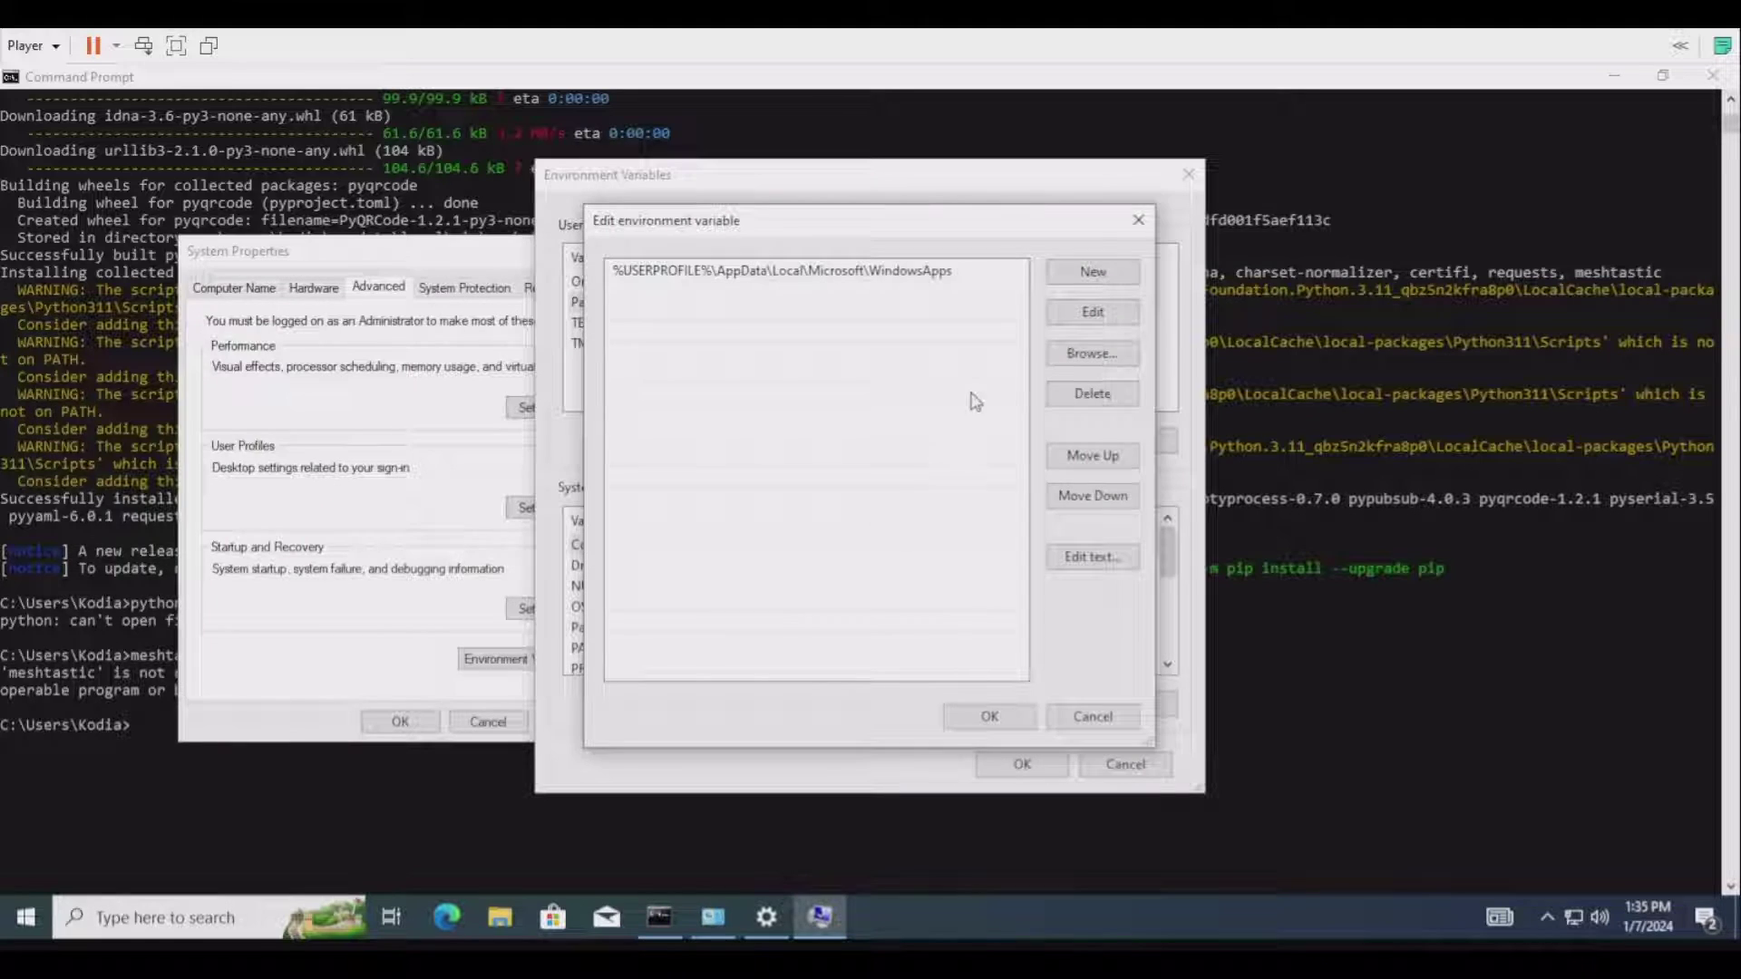
pyautogui.click(1072, 286)
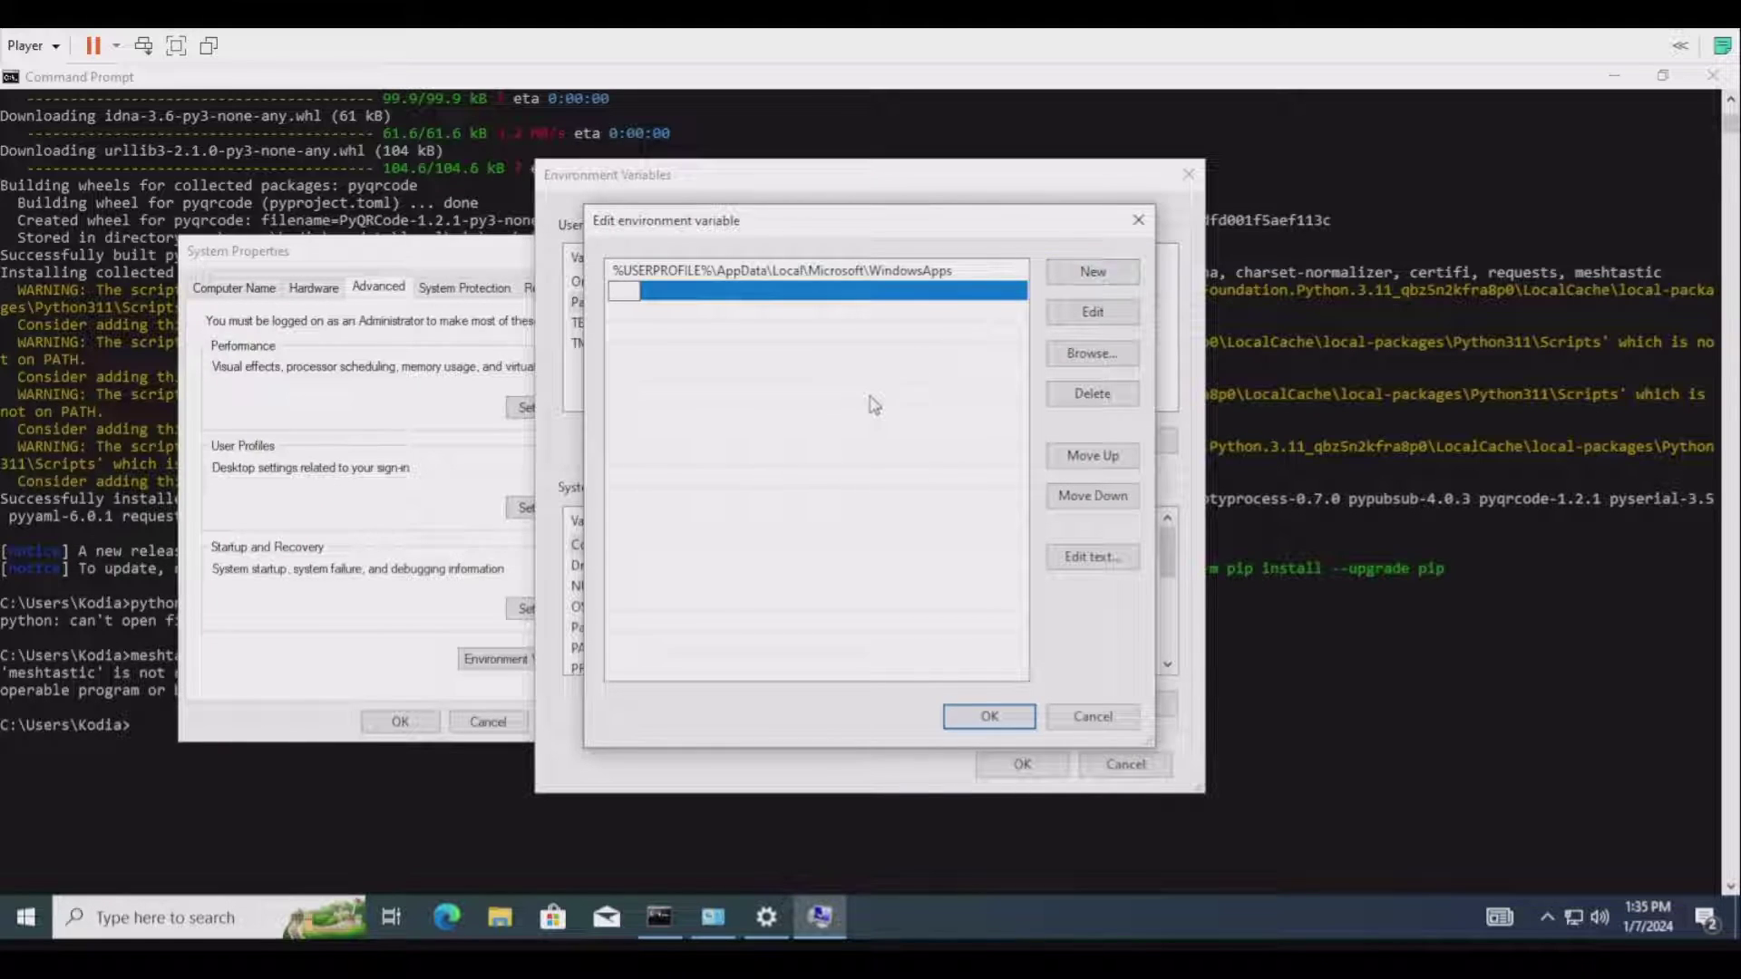
pyautogui.hotkey('ctrl', 'v')
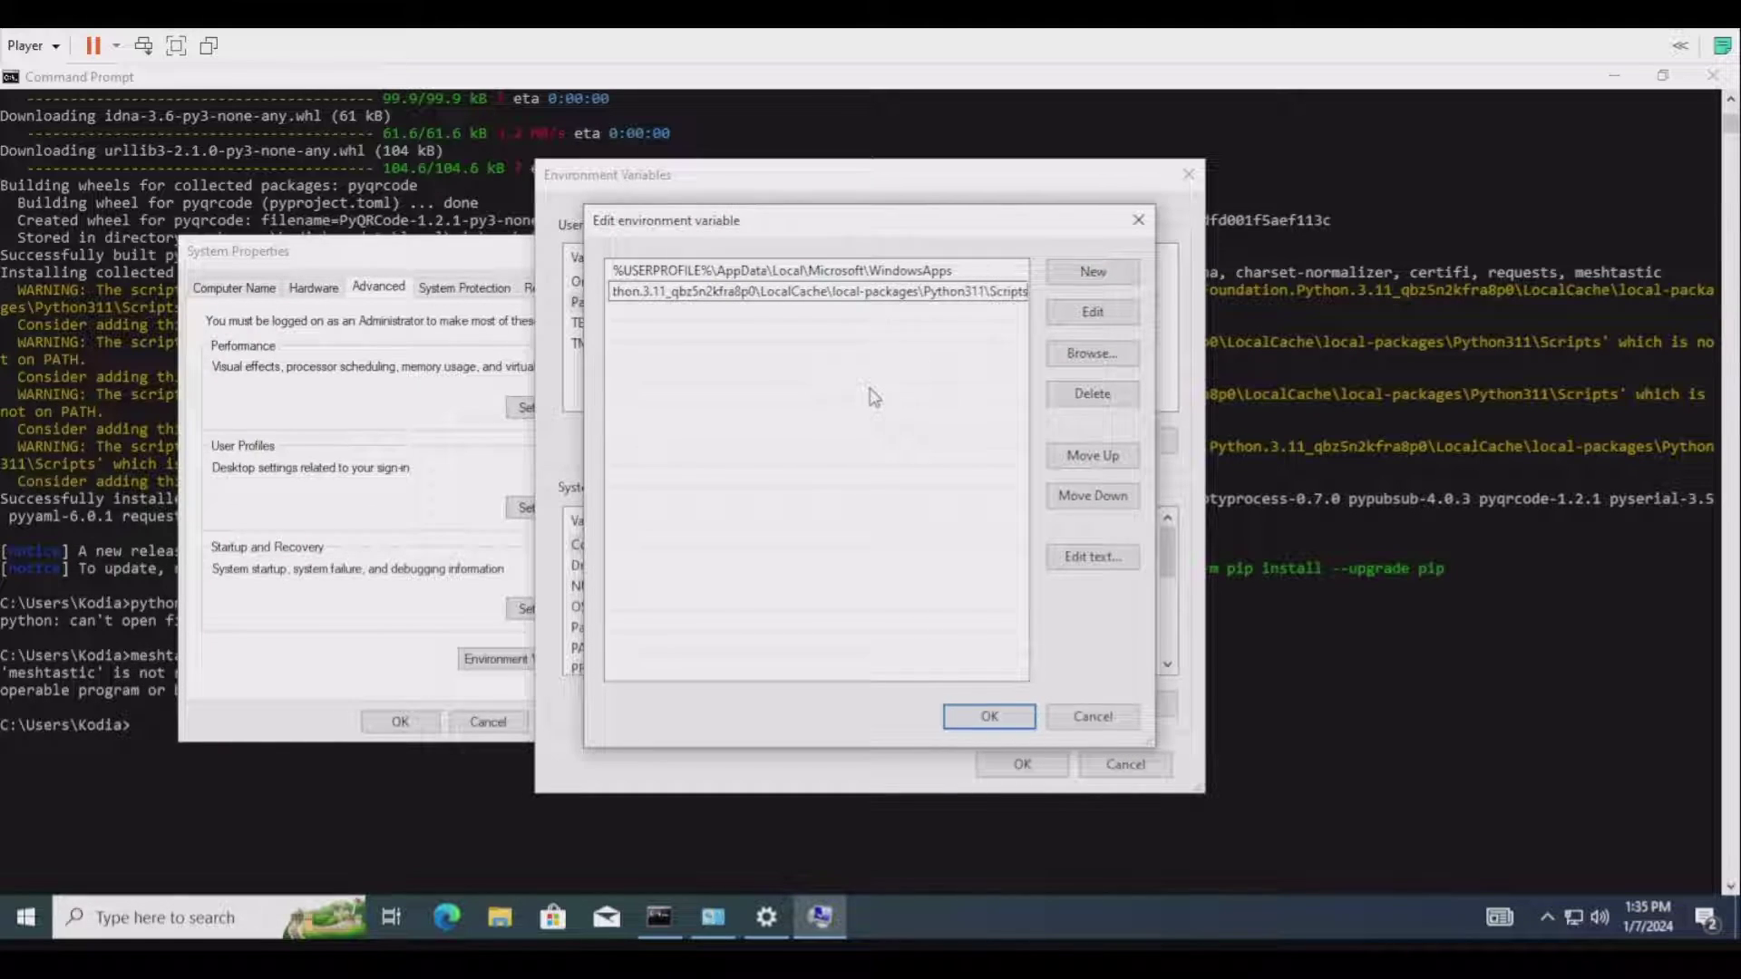
# Save the Path change with OK in all three dialogs and rerun meshtastic, still not recognized.
pyautogui.click(989, 716)
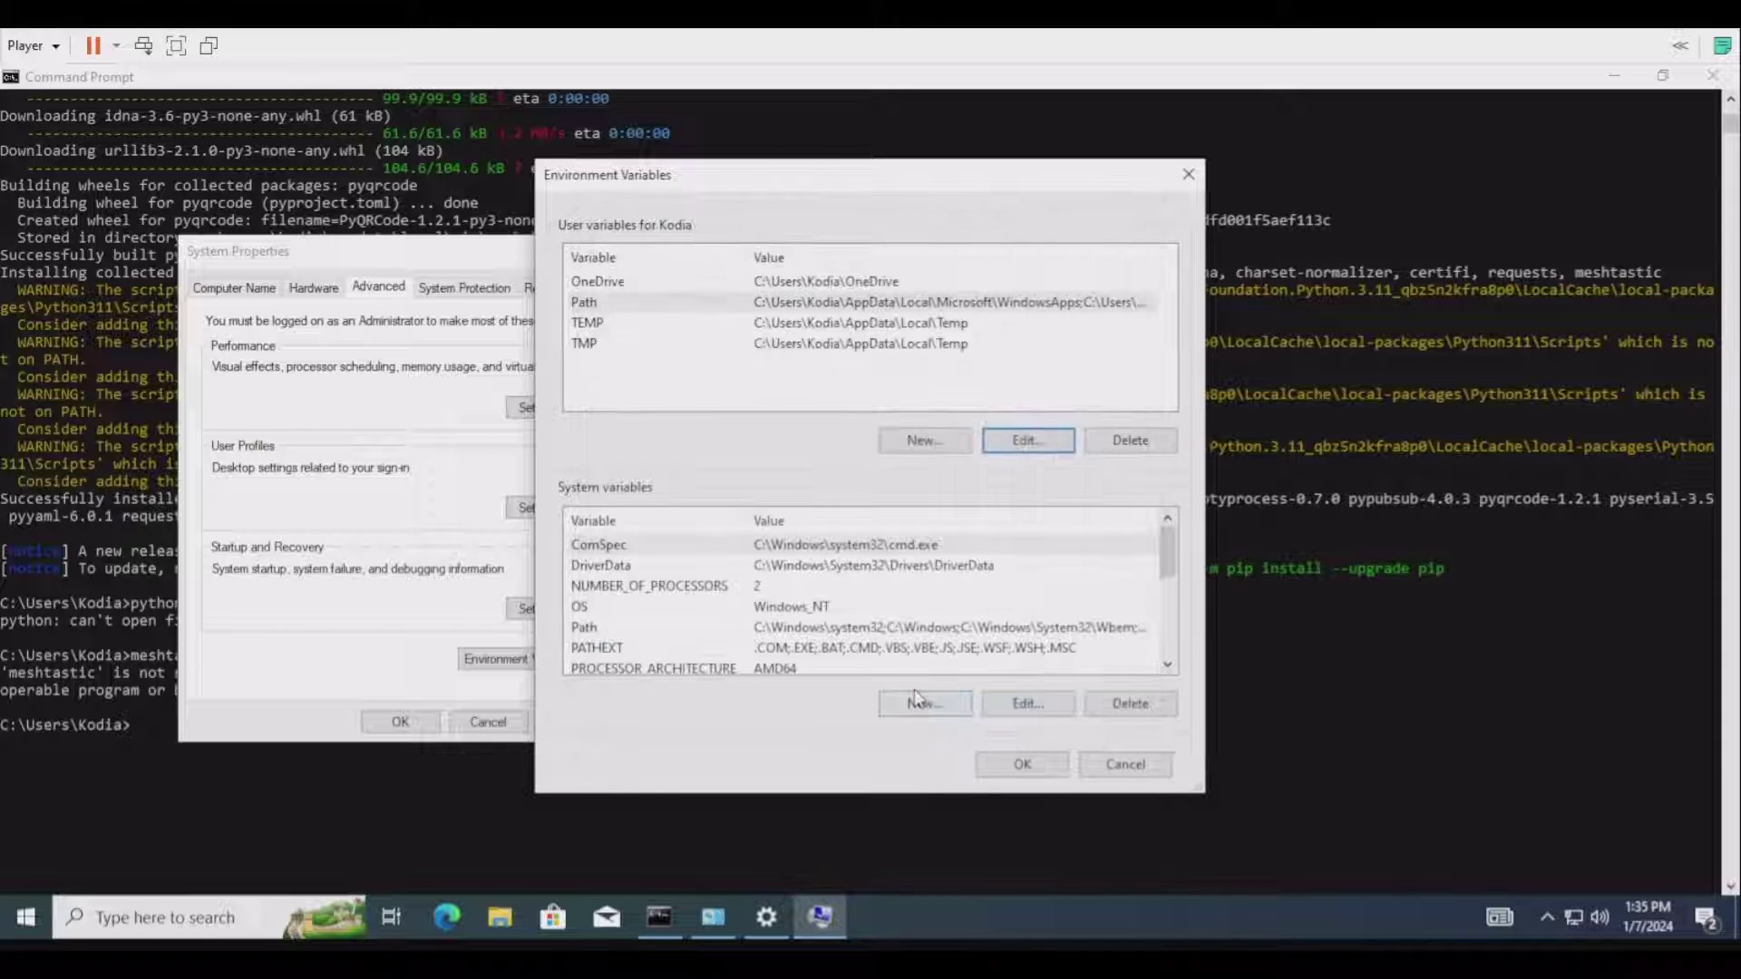
pyautogui.click(992, 767)
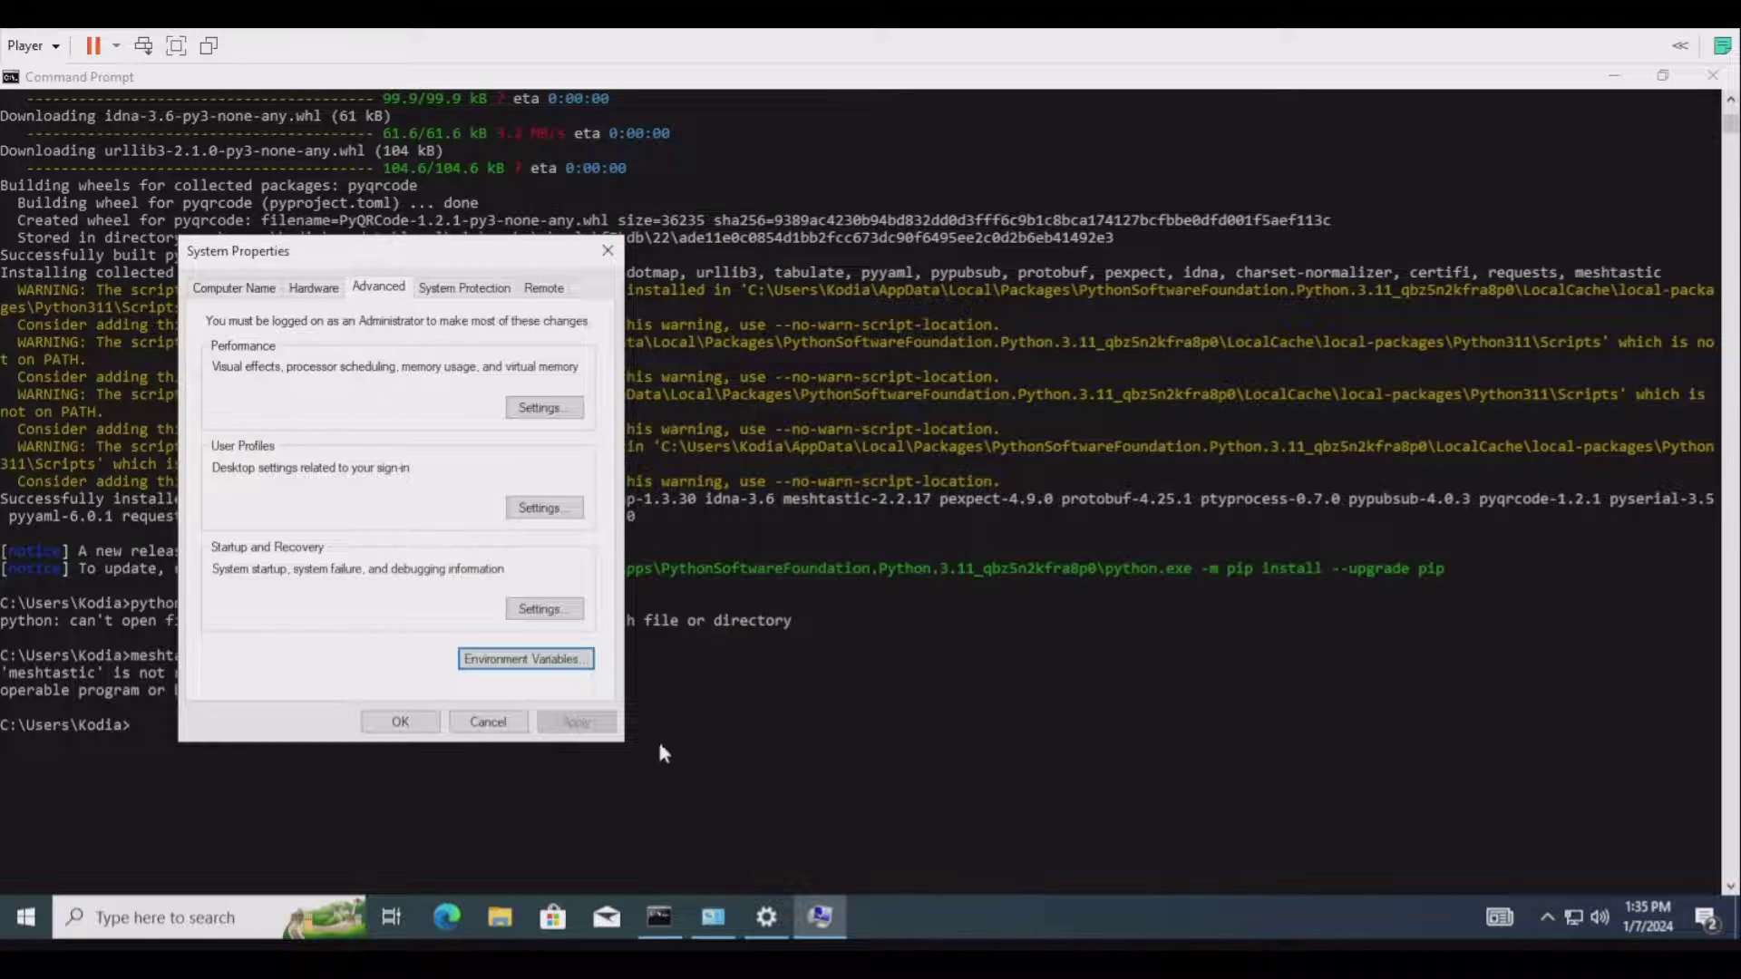
pyautogui.click(379, 722)
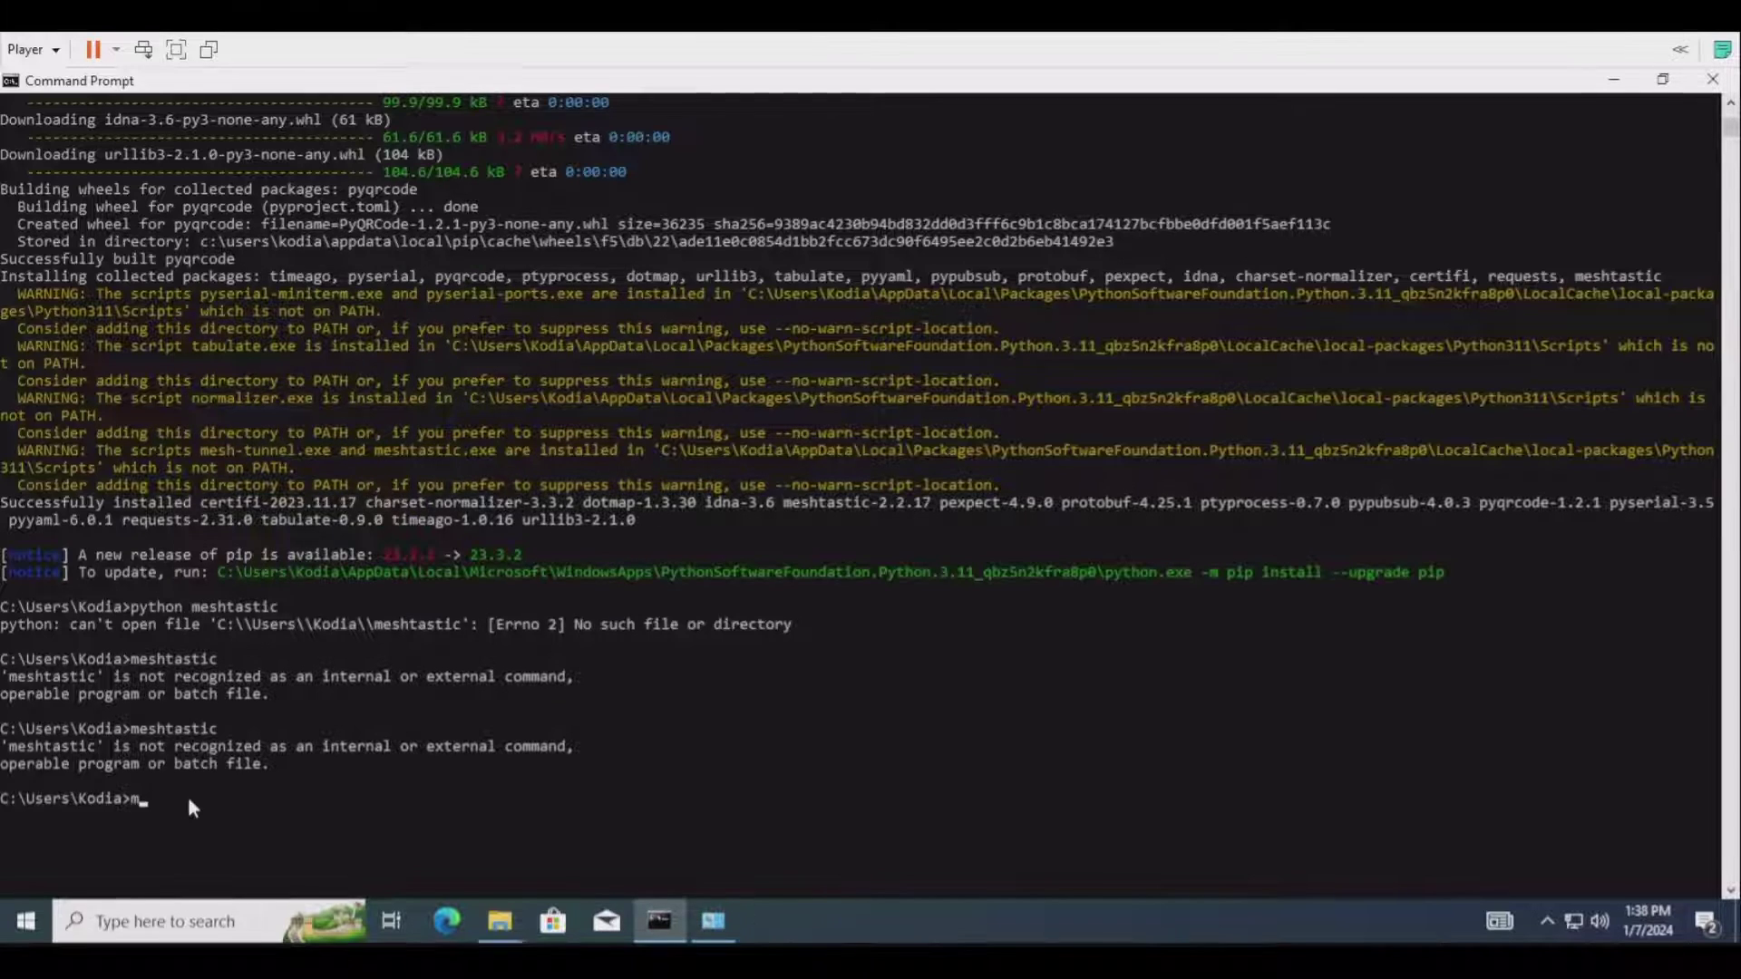
pyautogui.write('eshtastic')
pyautogui.press('Return')
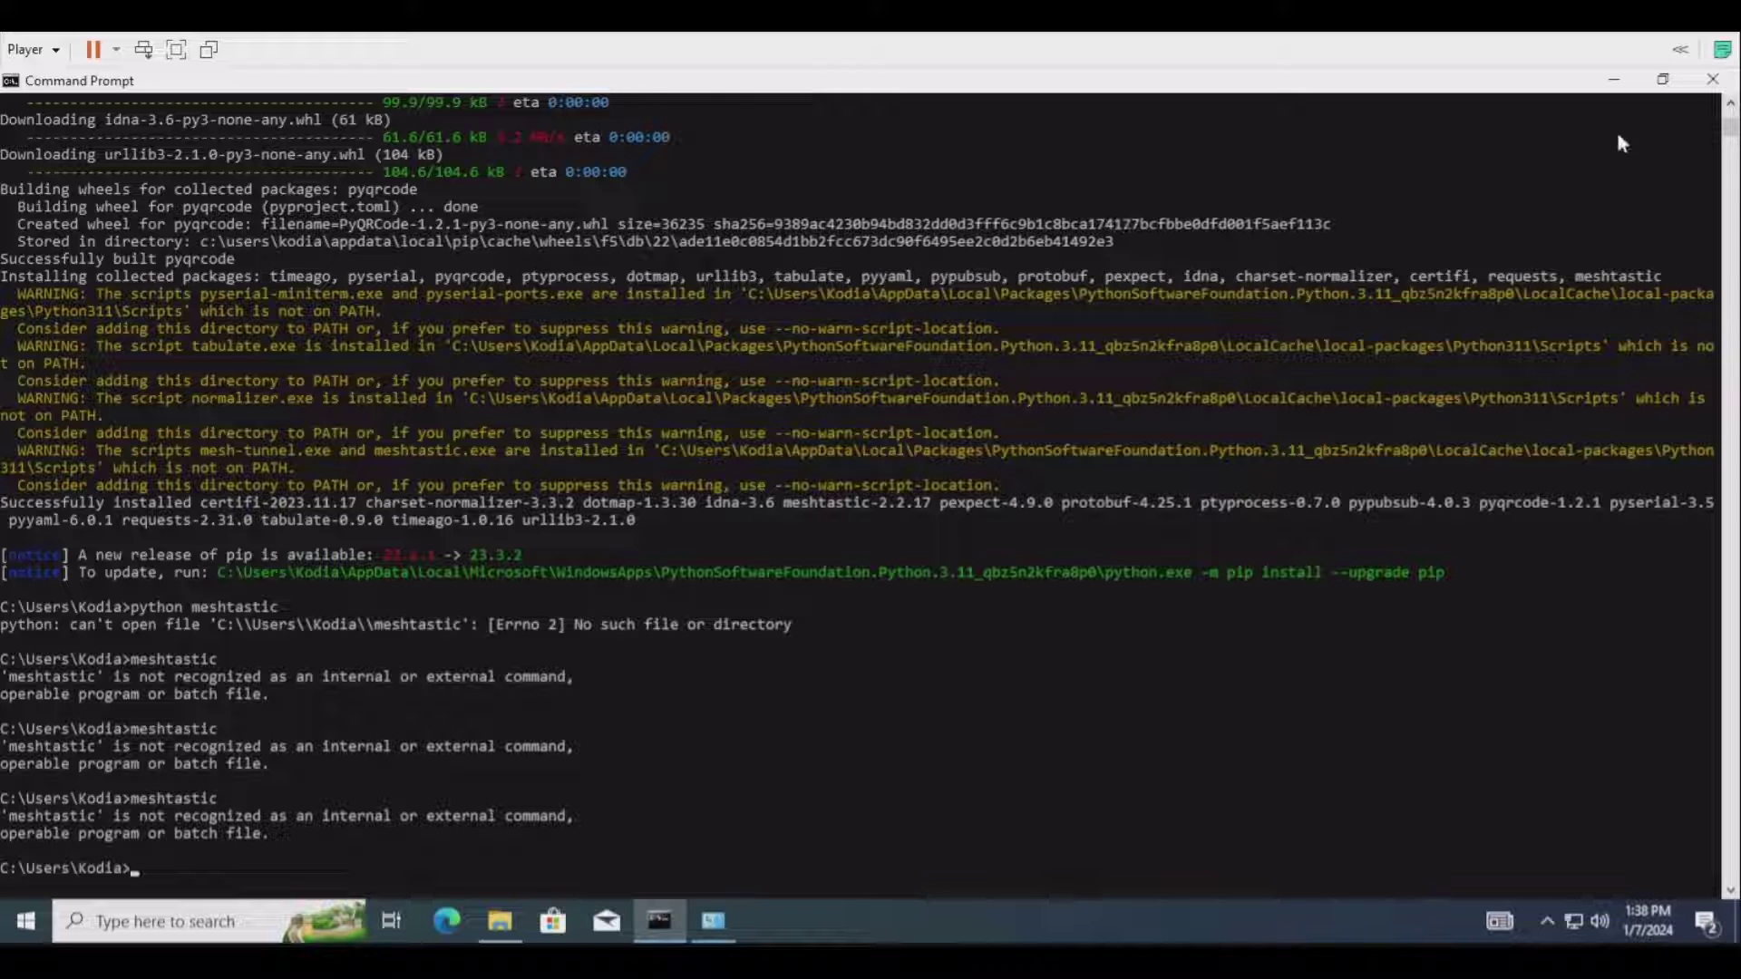
# Close the old Command Prompt and verify meshtastic exists in the Python311 Scripts folder.
pyautogui.click(1714, 88)
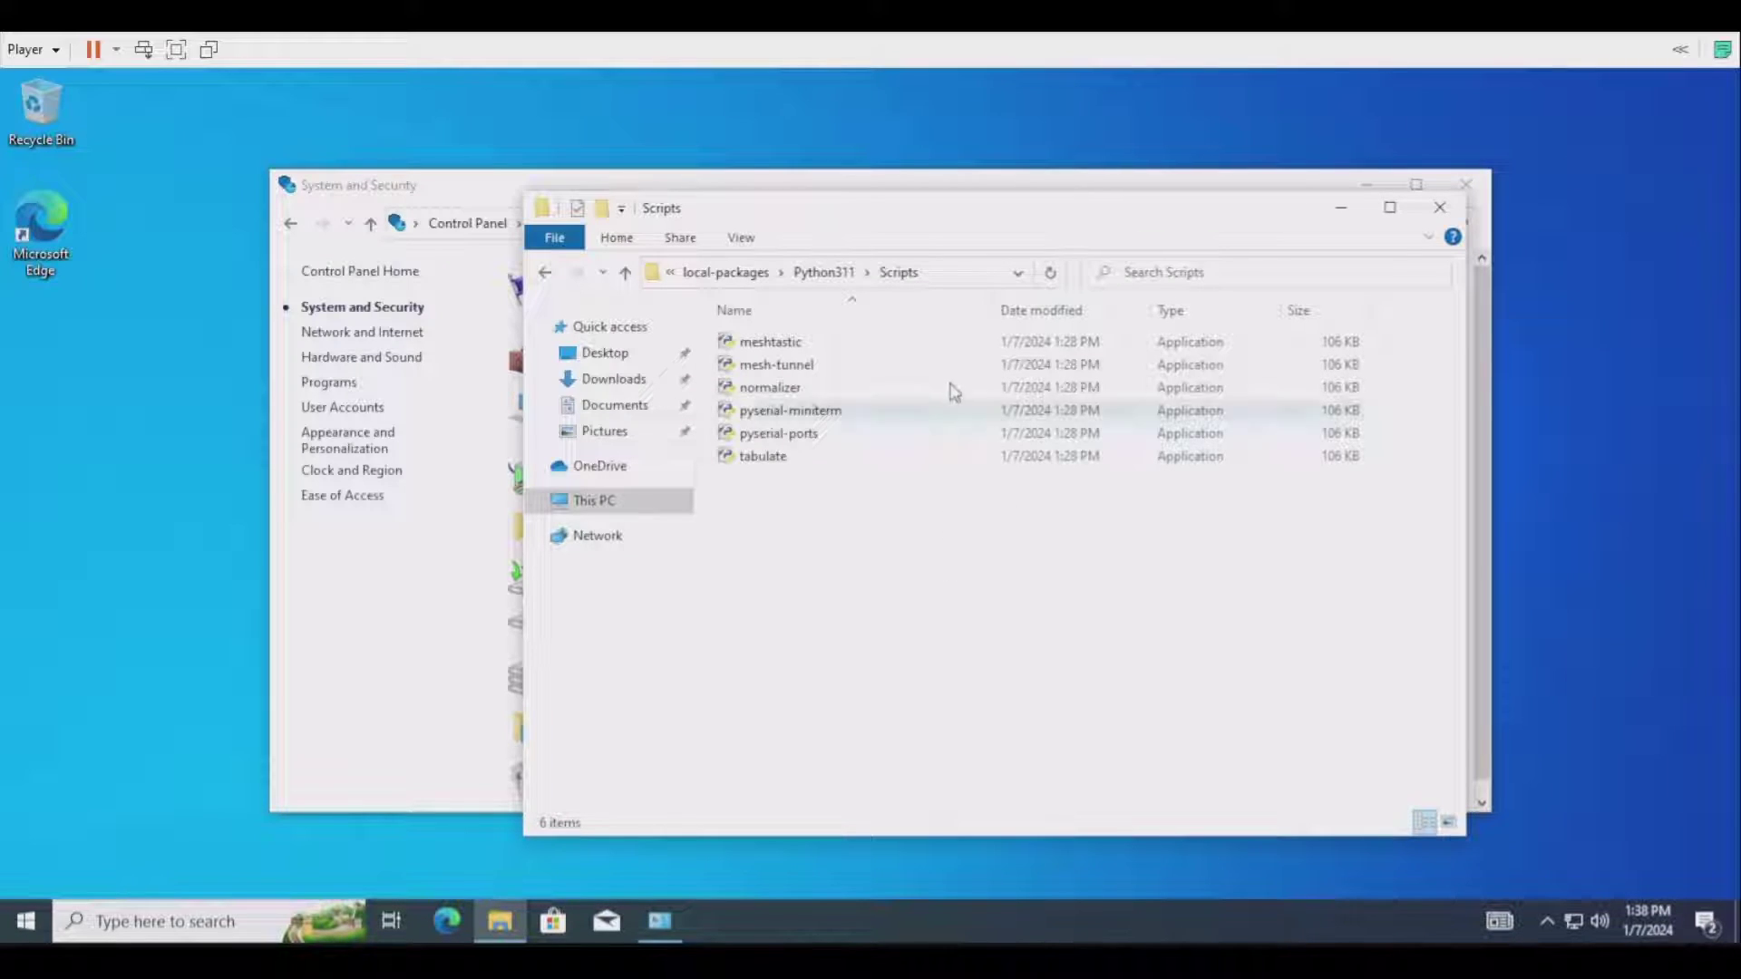
pyautogui.click(1390, 206)
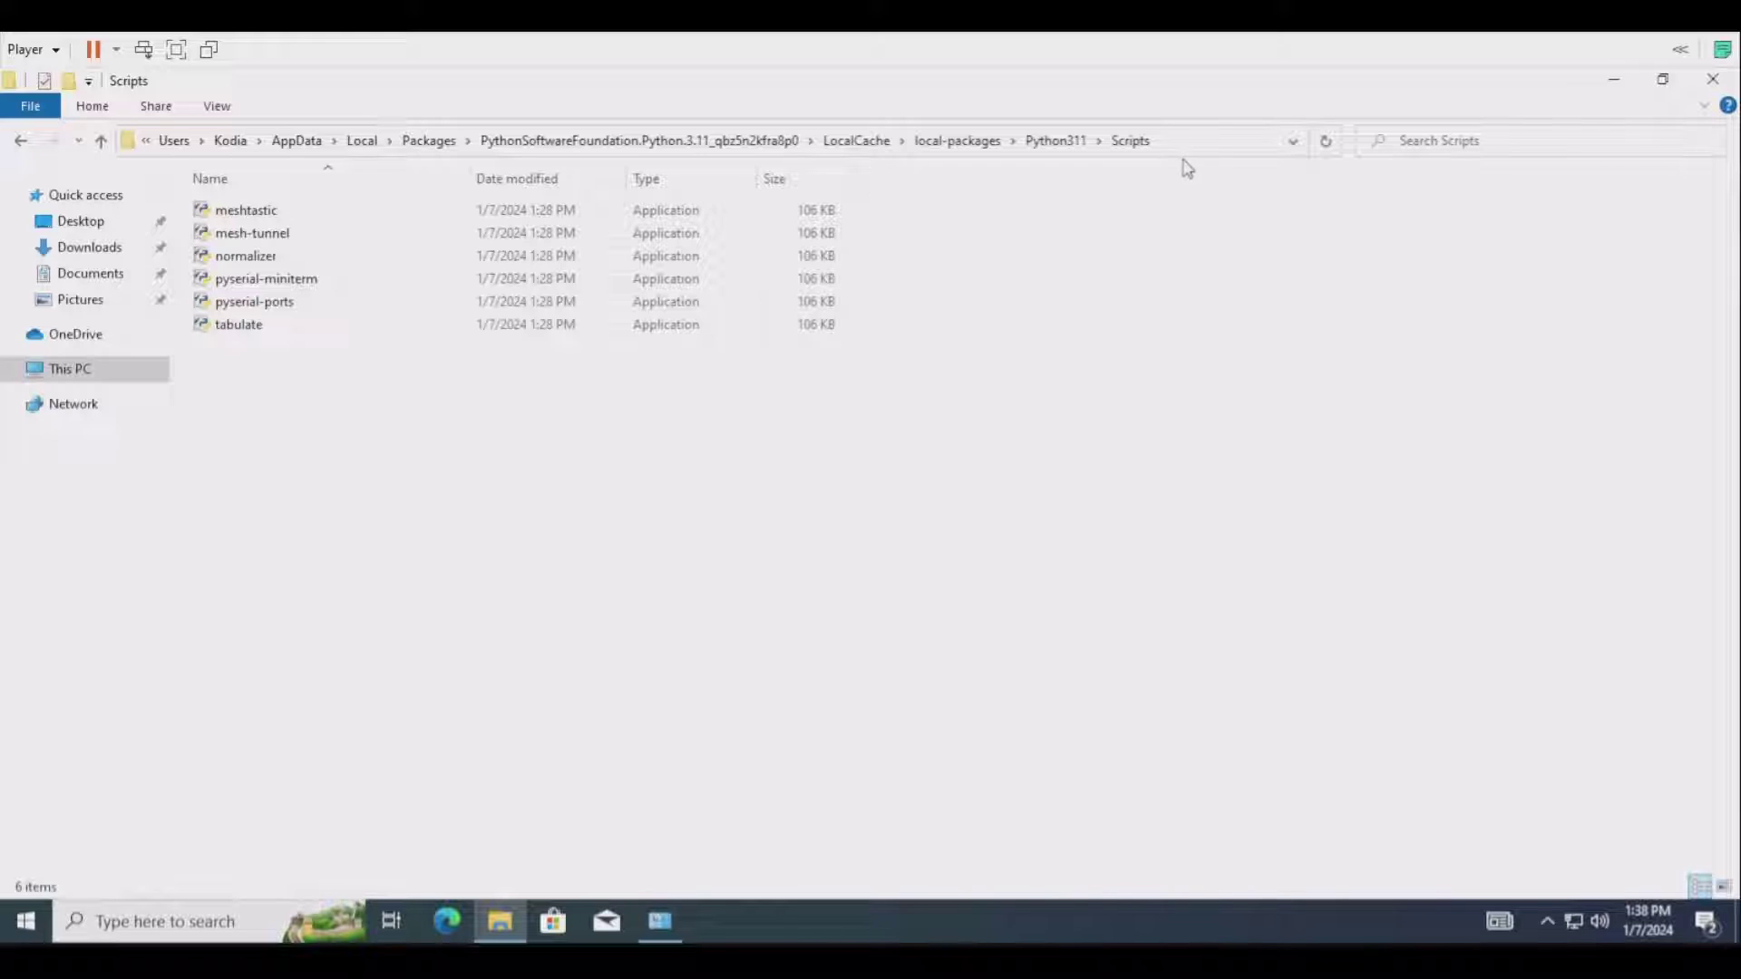
pyautogui.click(408, 210)
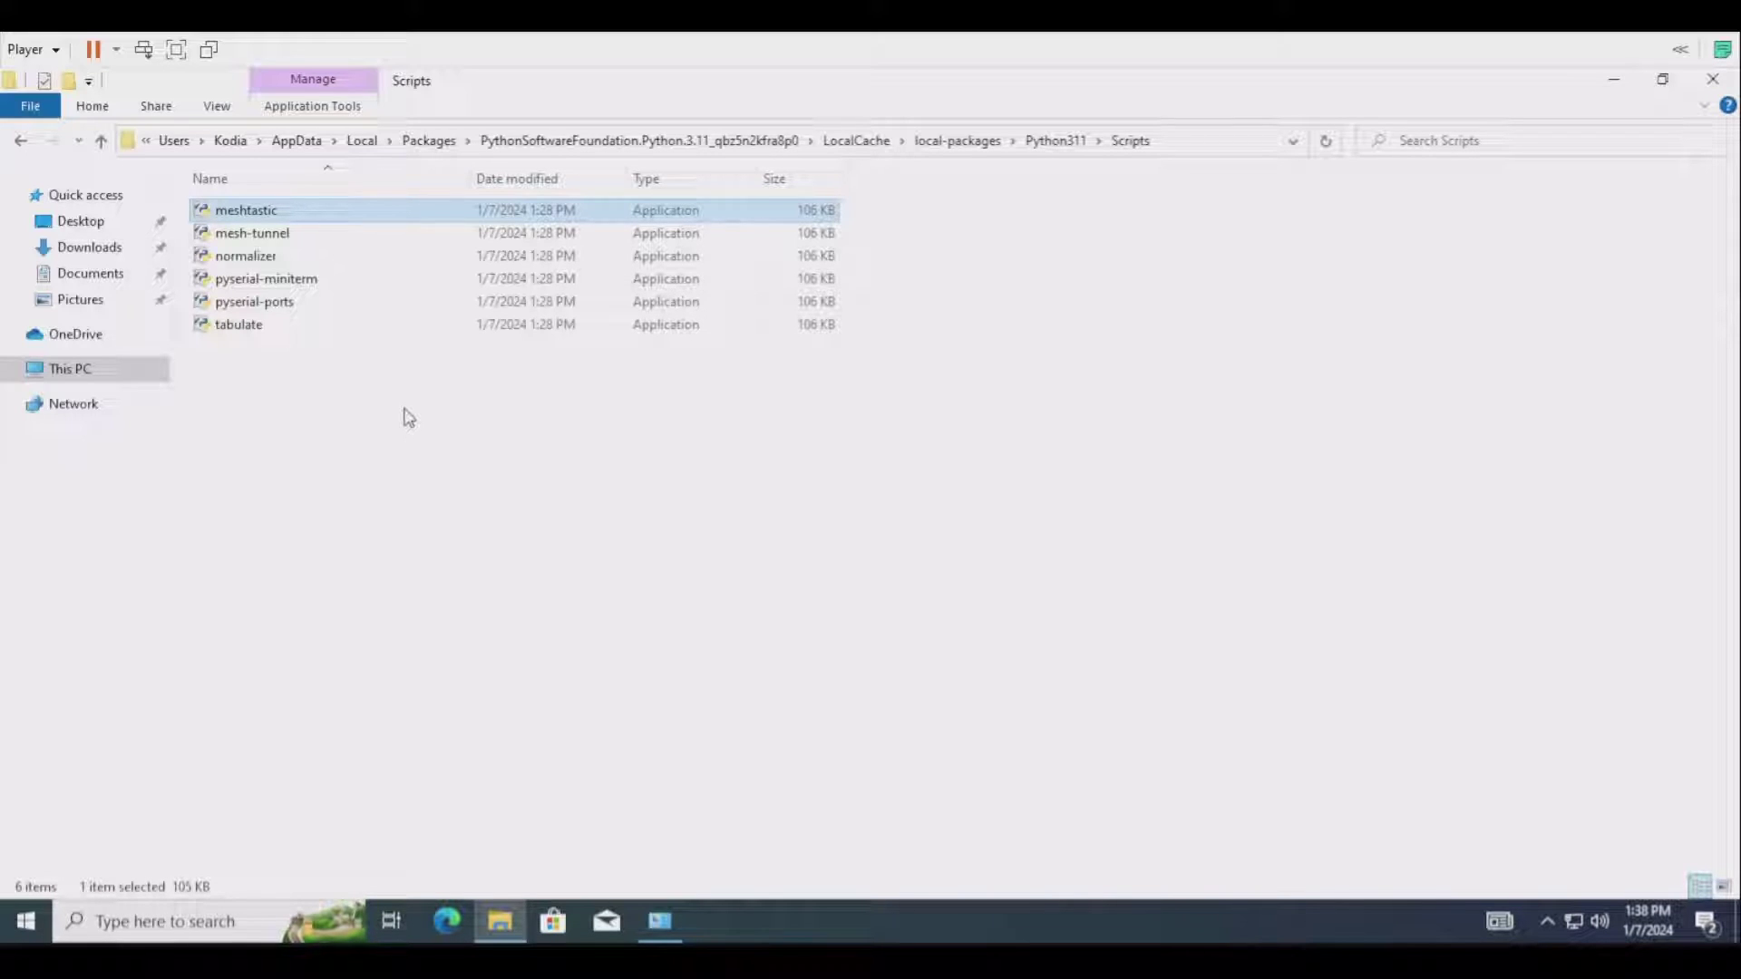
pyautogui.click(1185, 149)
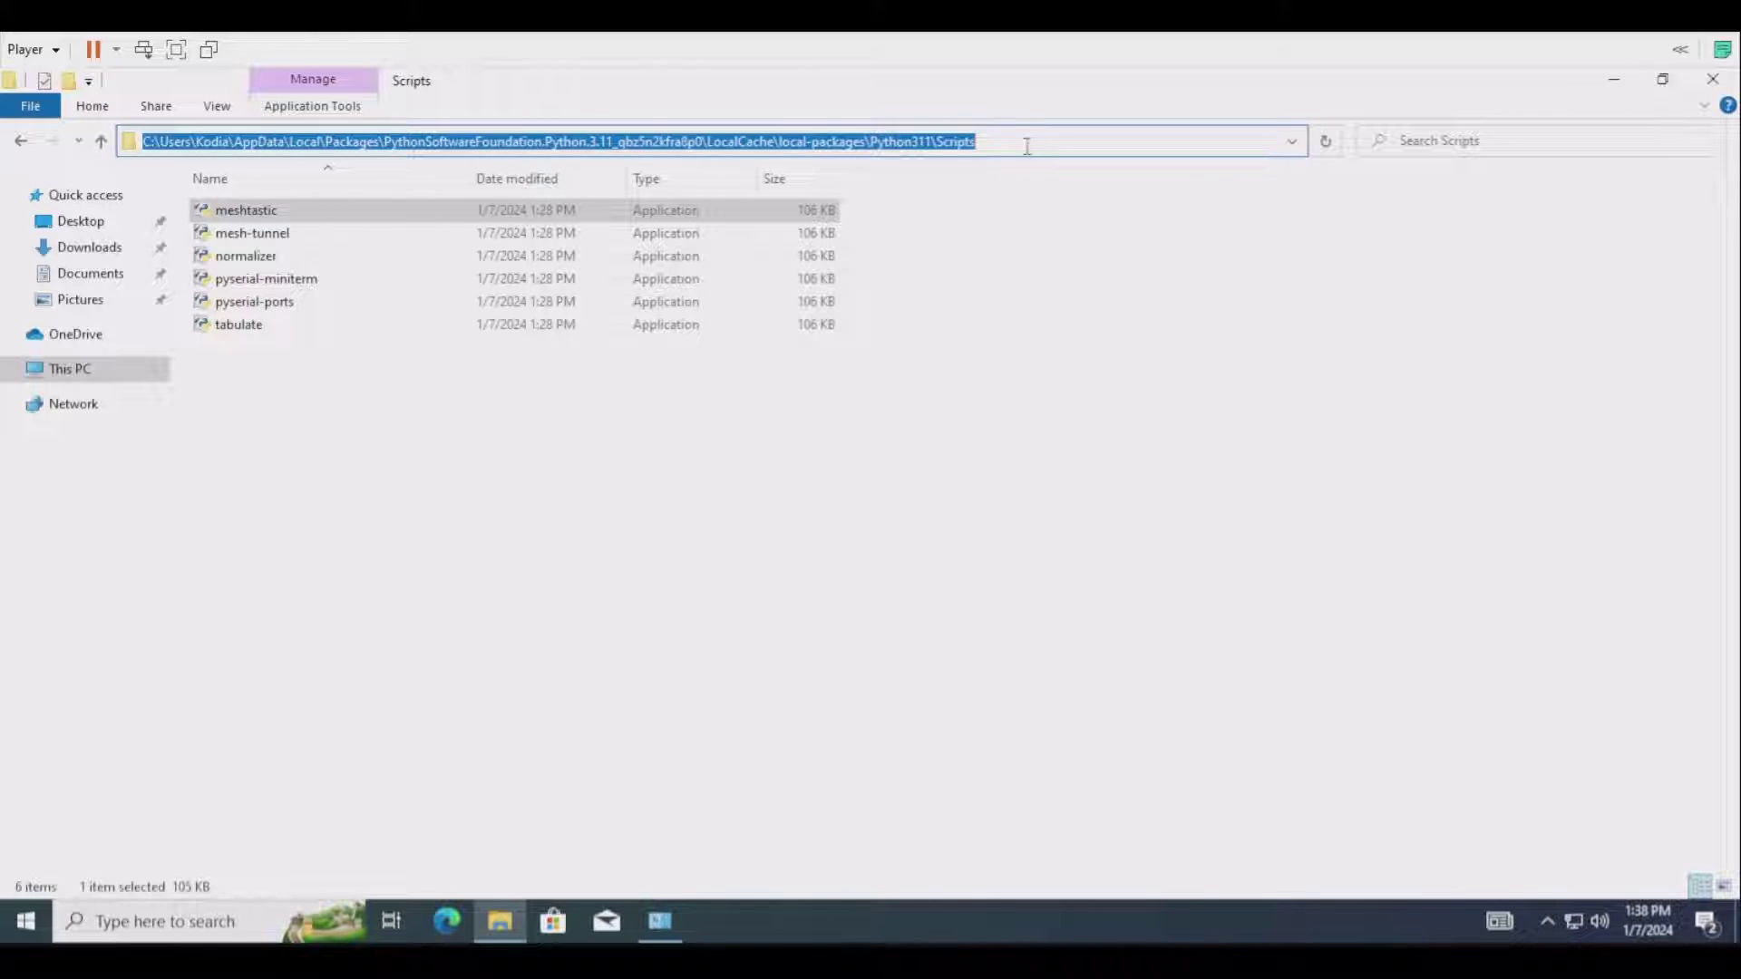
pyautogui.hotkey('alt', 'F4')
pyautogui.click(179, 916)
# Start a new Command Prompt via 'cmd', run meshtastic and scroll through its usage help.
pyautogui.write('cmd')
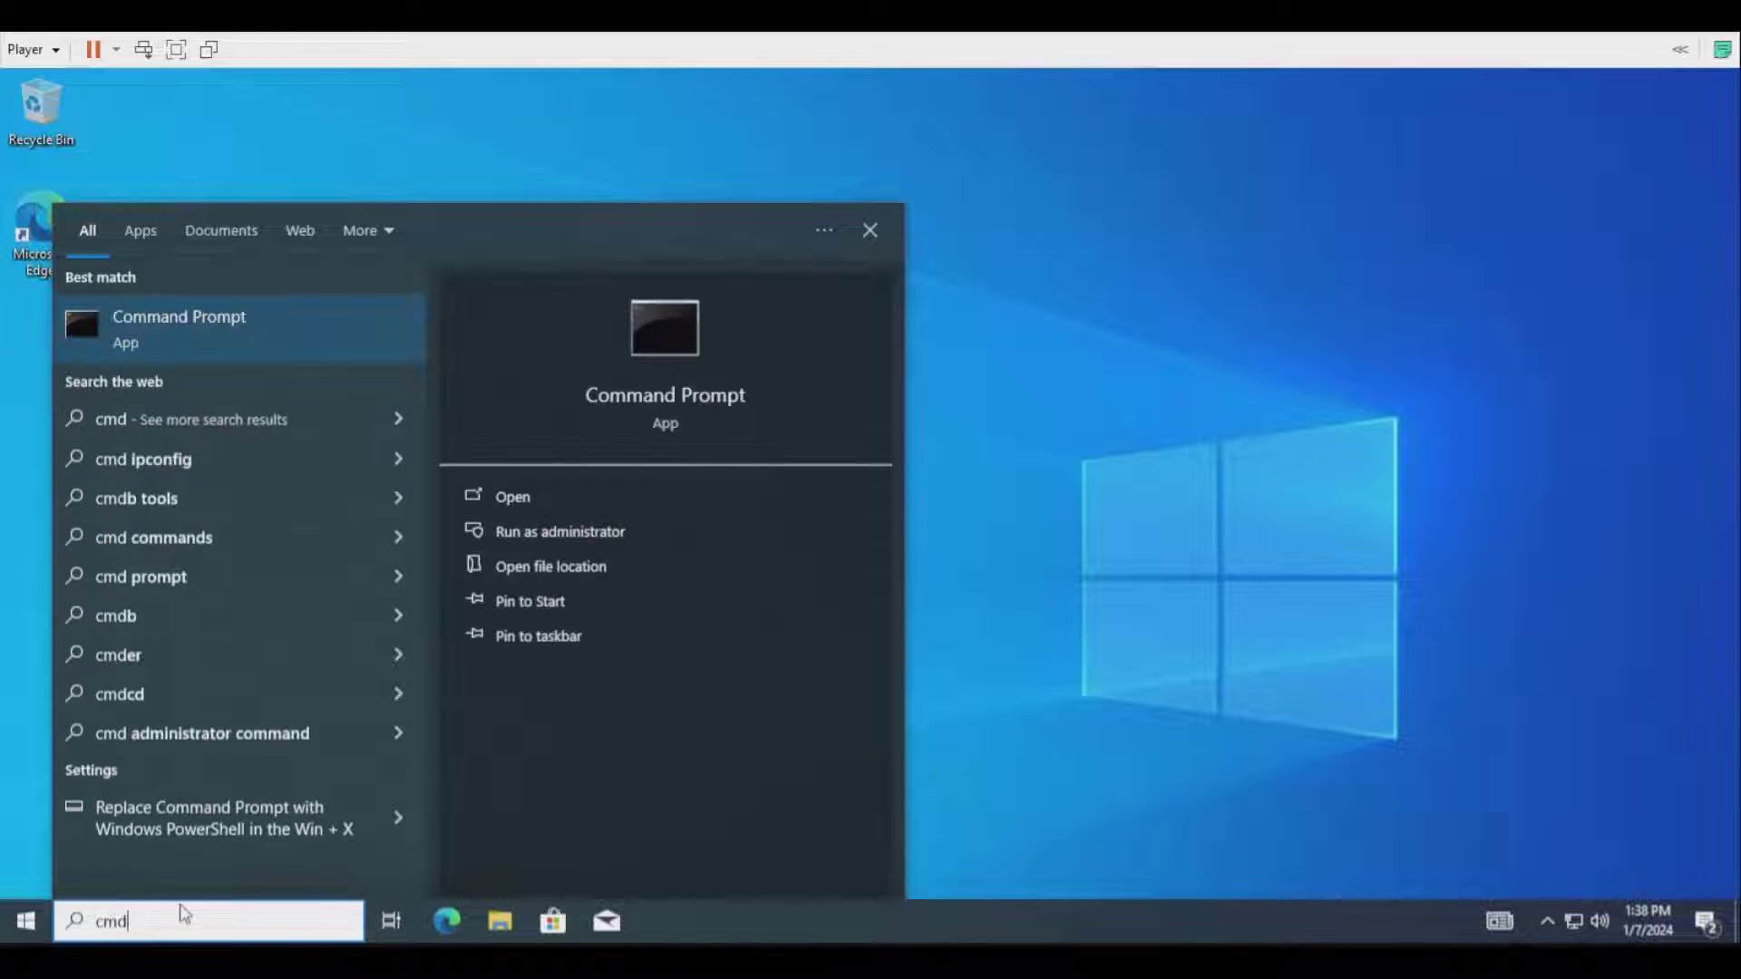
pyautogui.click(212, 319)
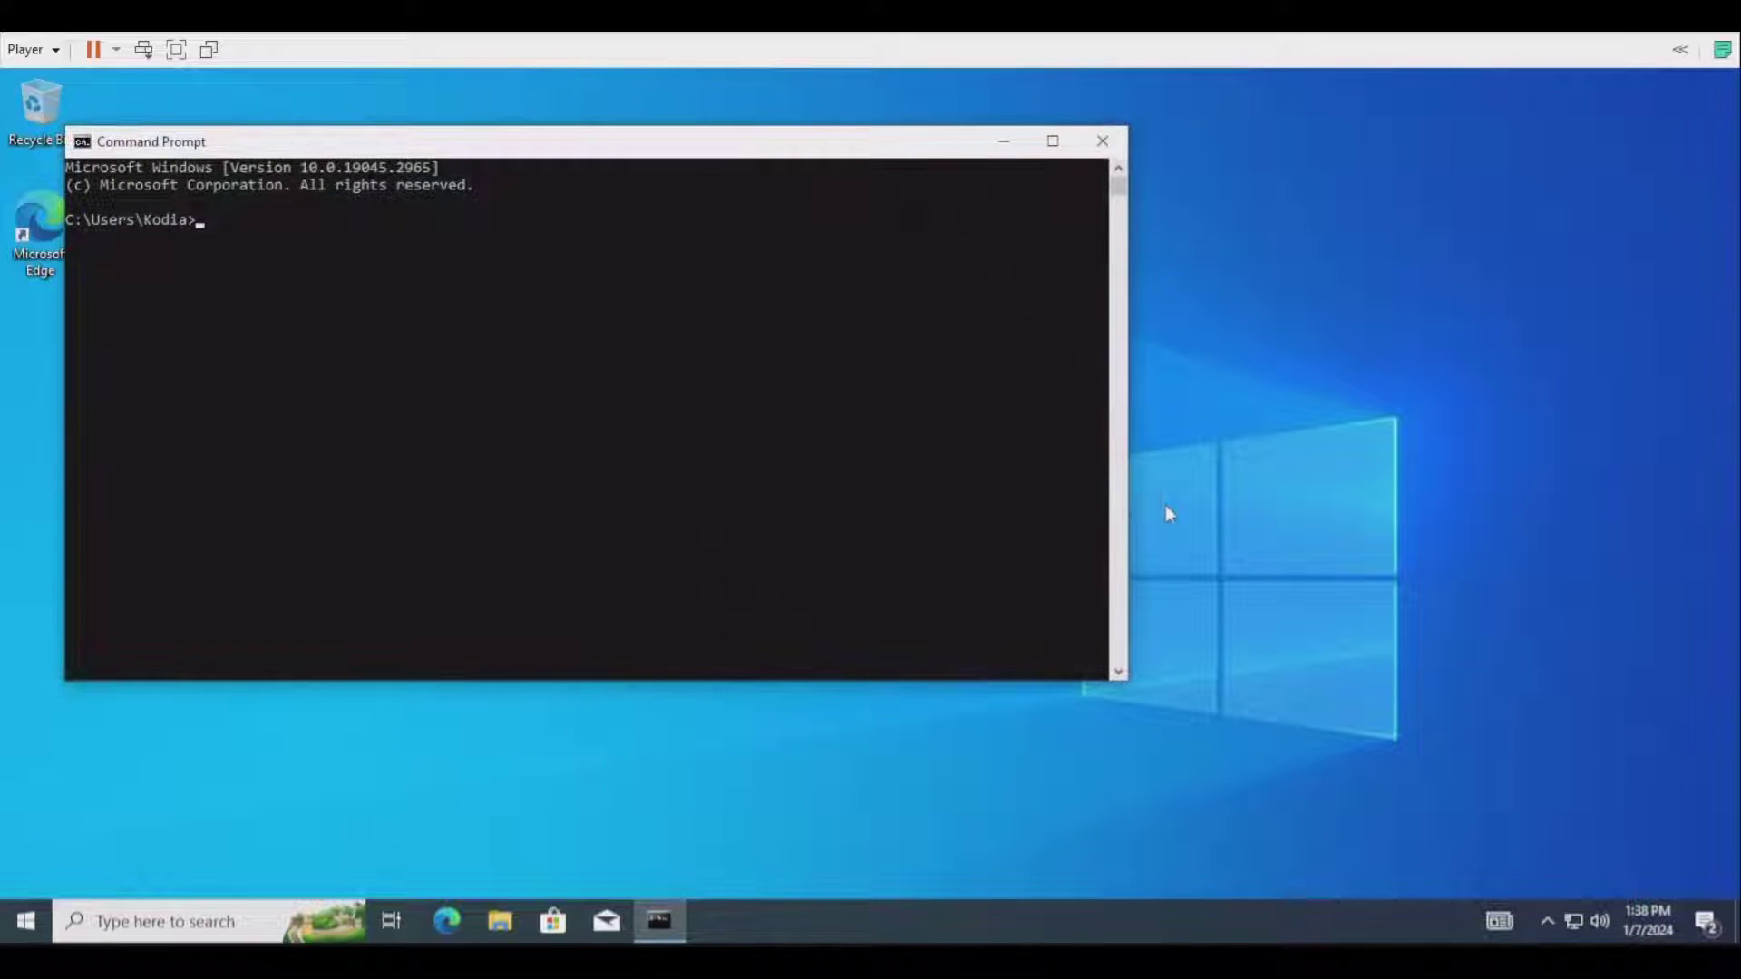
pyautogui.write('meshtasti')
pyautogui.write('c')
pyautogui.press('Return')
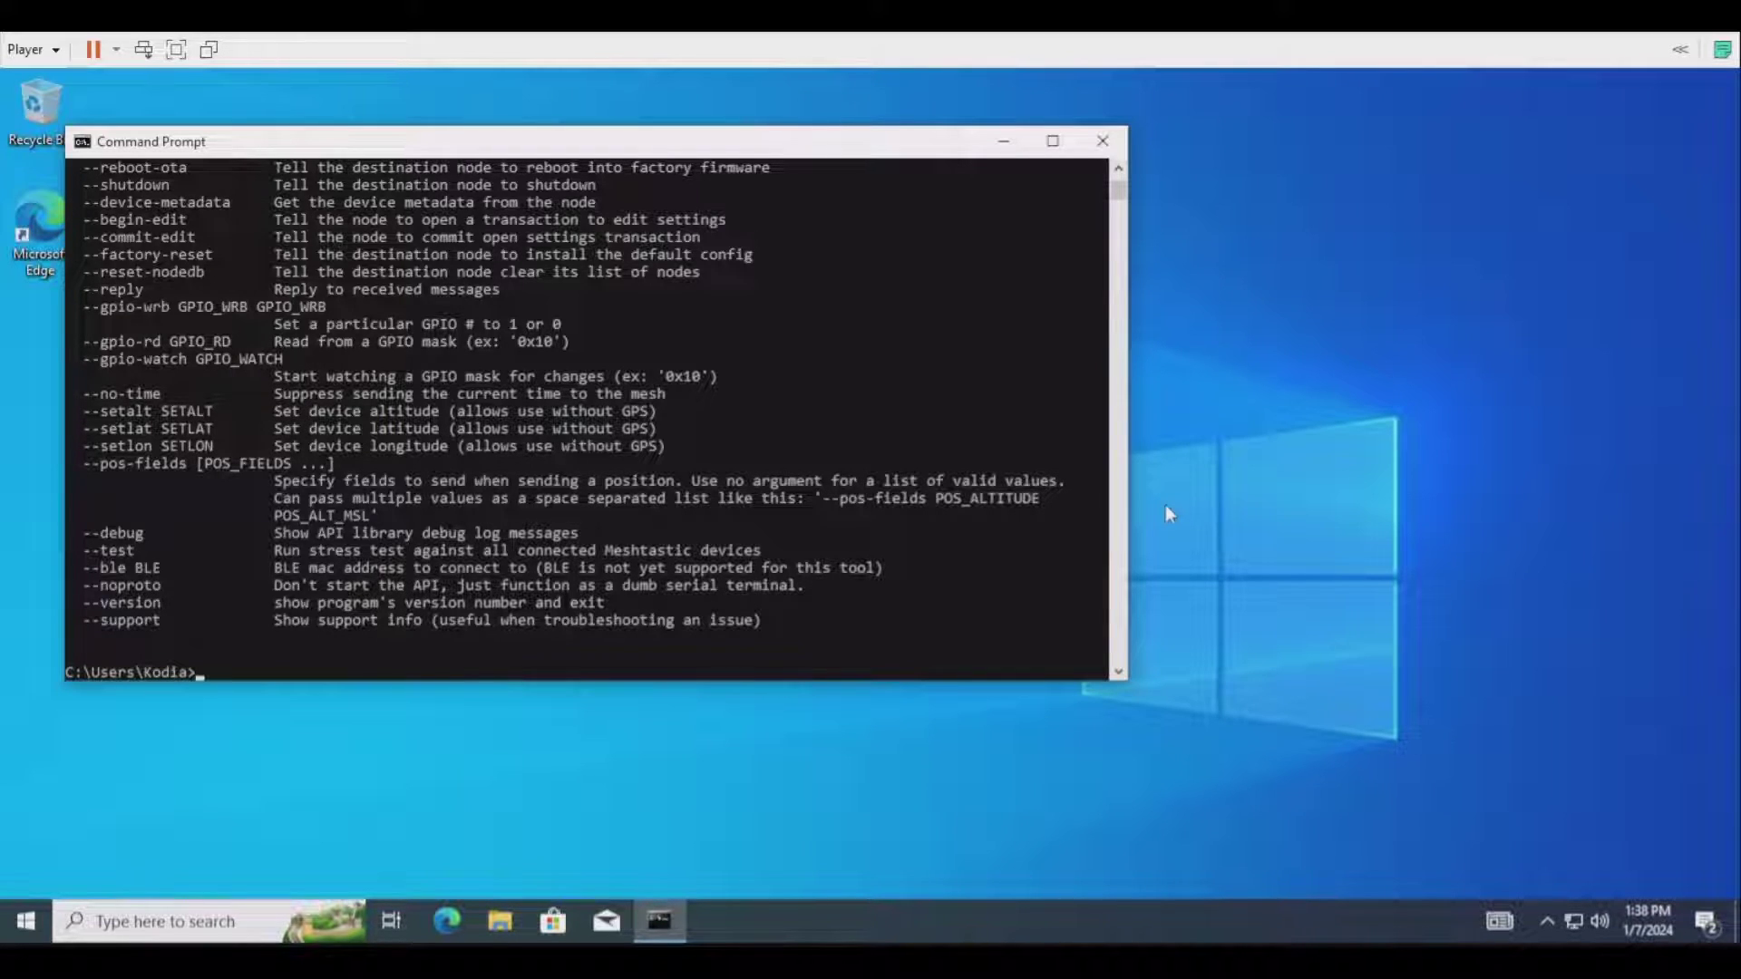
pyautogui.scroll(20, 891, 446)
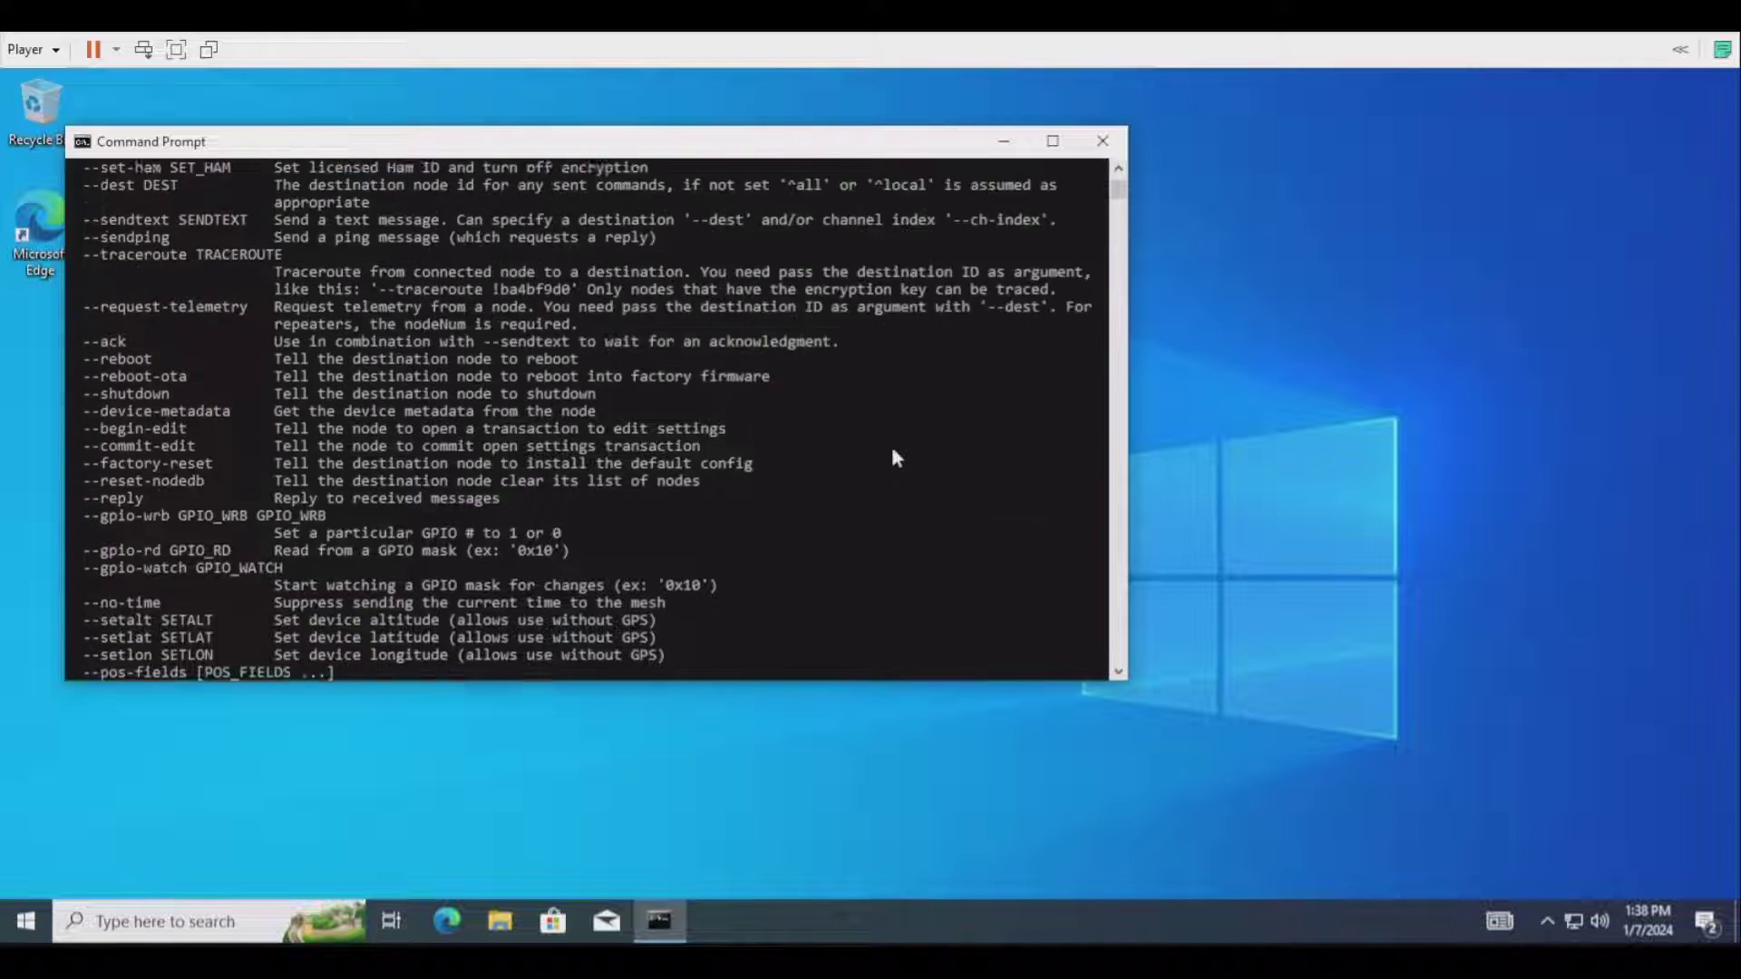
pyautogui.scroll(1, 891, 446)
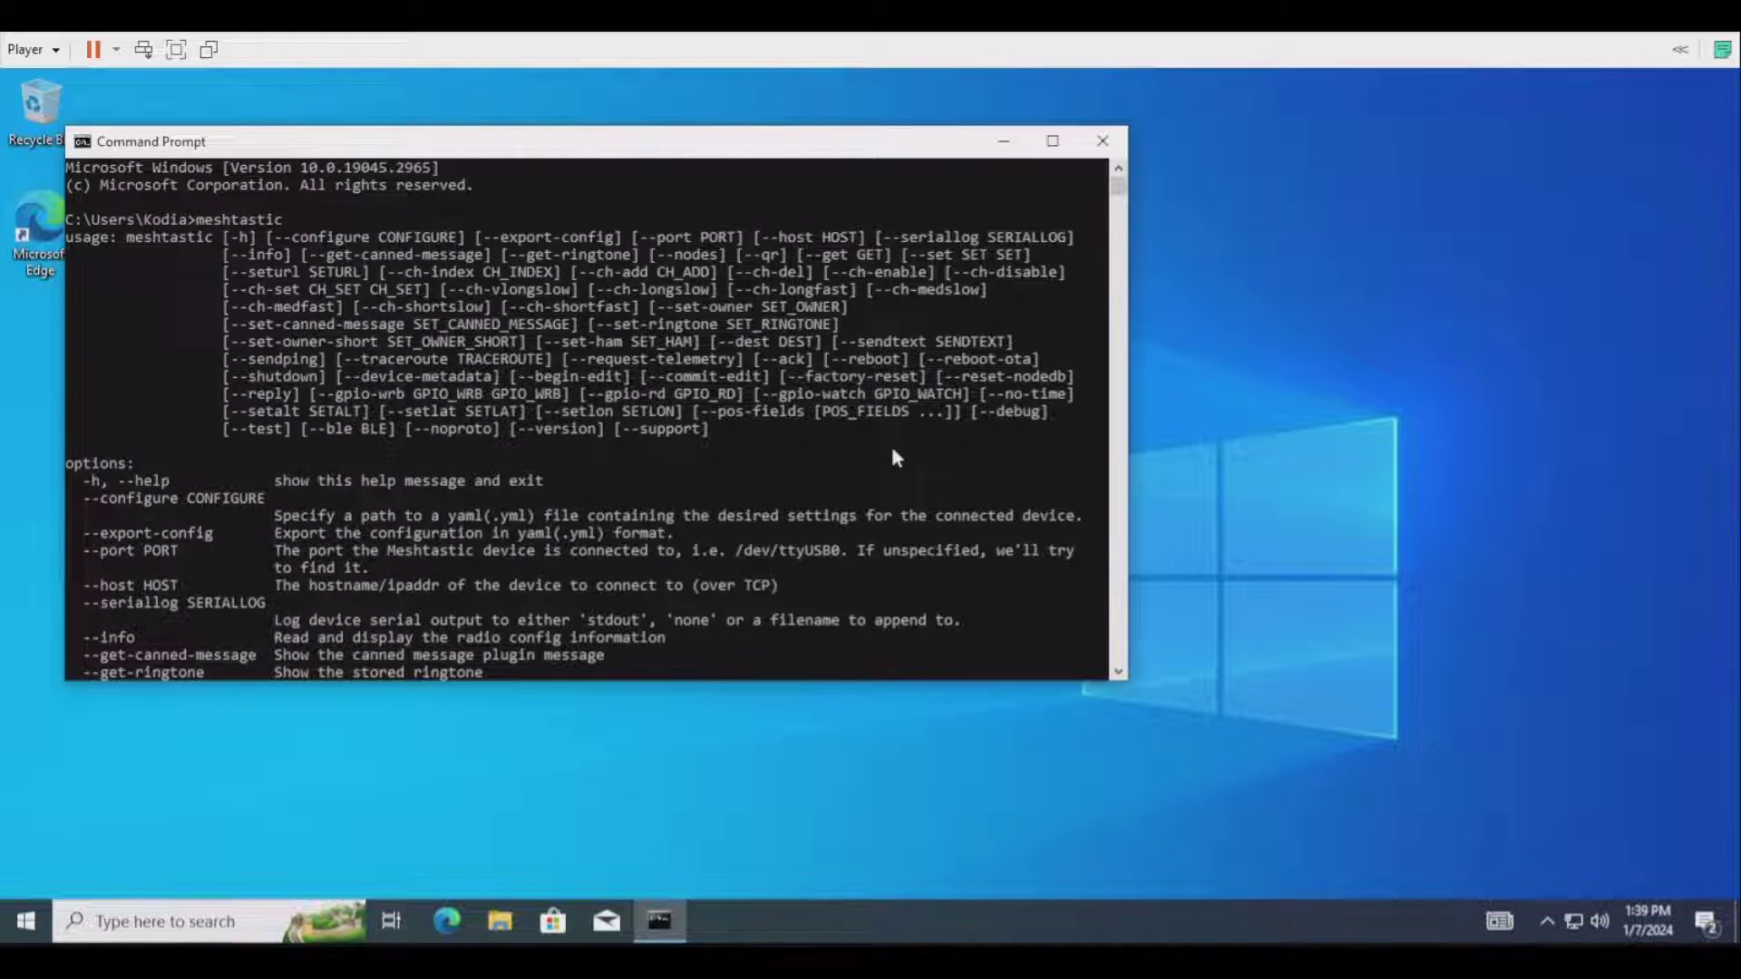